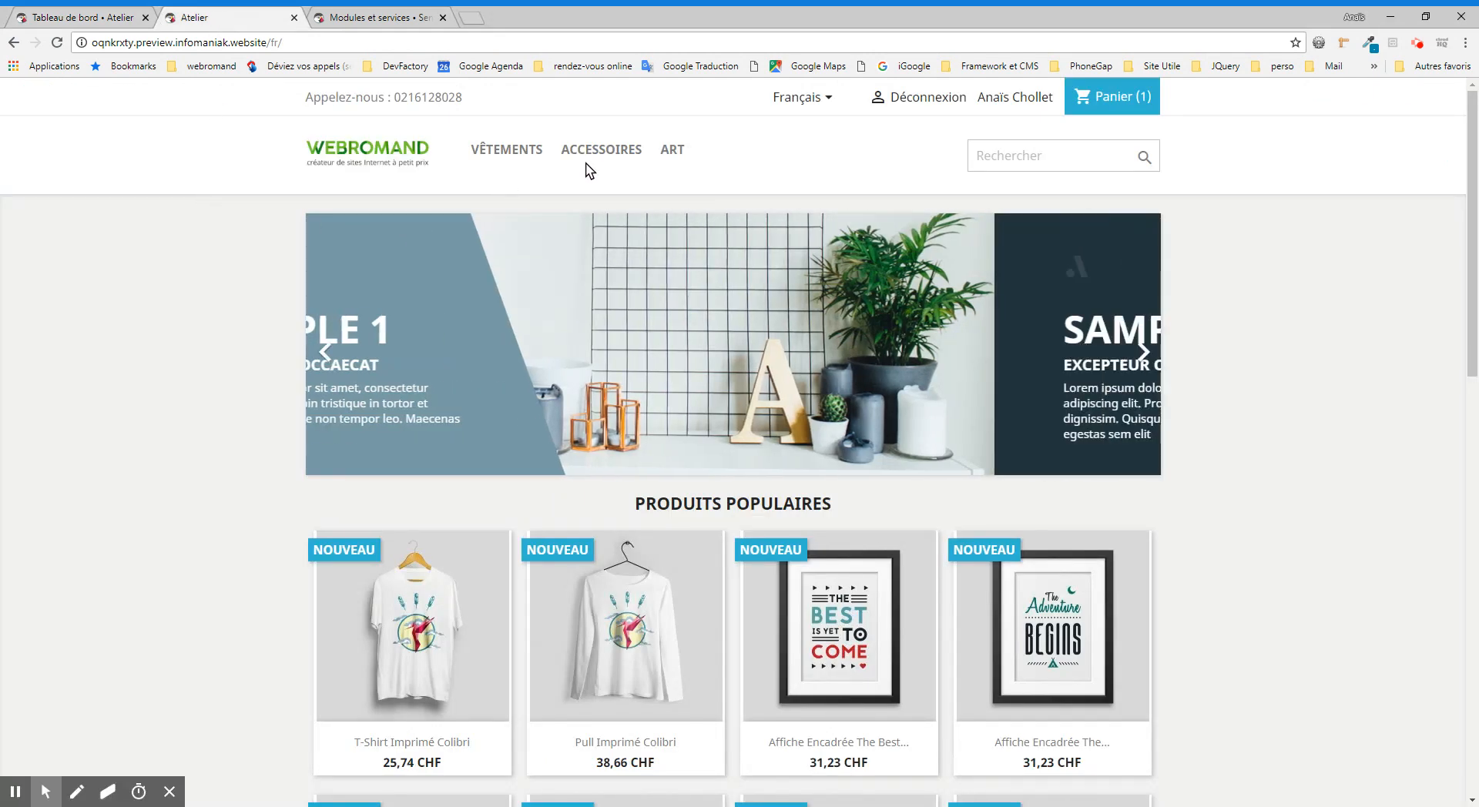
Step: In the Atelier back office, search the installed modules for "menu" and open the configuration of Menu principal
{"action": "mouse_move", "coordinate": [586, 171]}
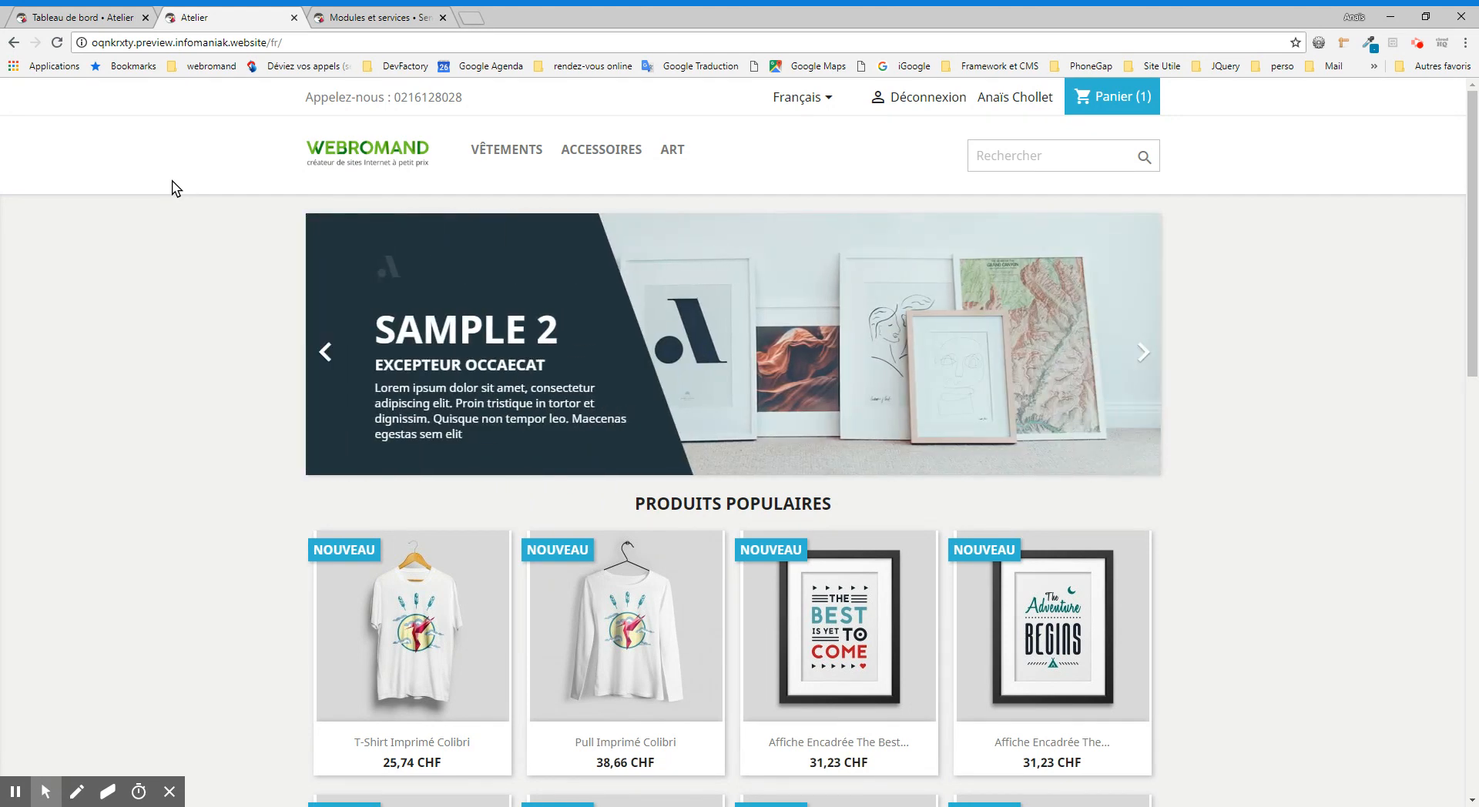
{"action": "left_click", "coordinate": [72, 15]}
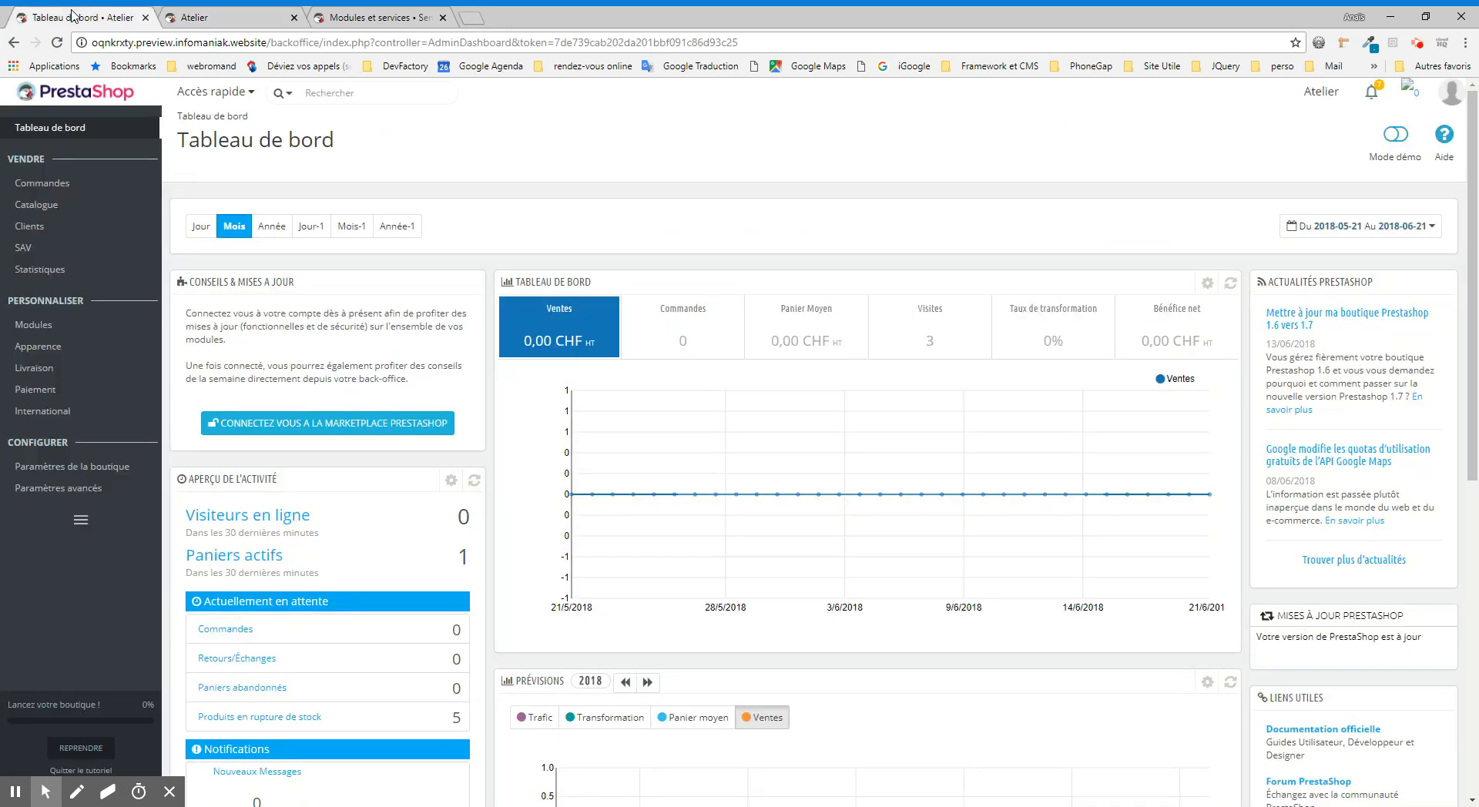
{"action": "mouse_move", "coordinate": [73, 328]}
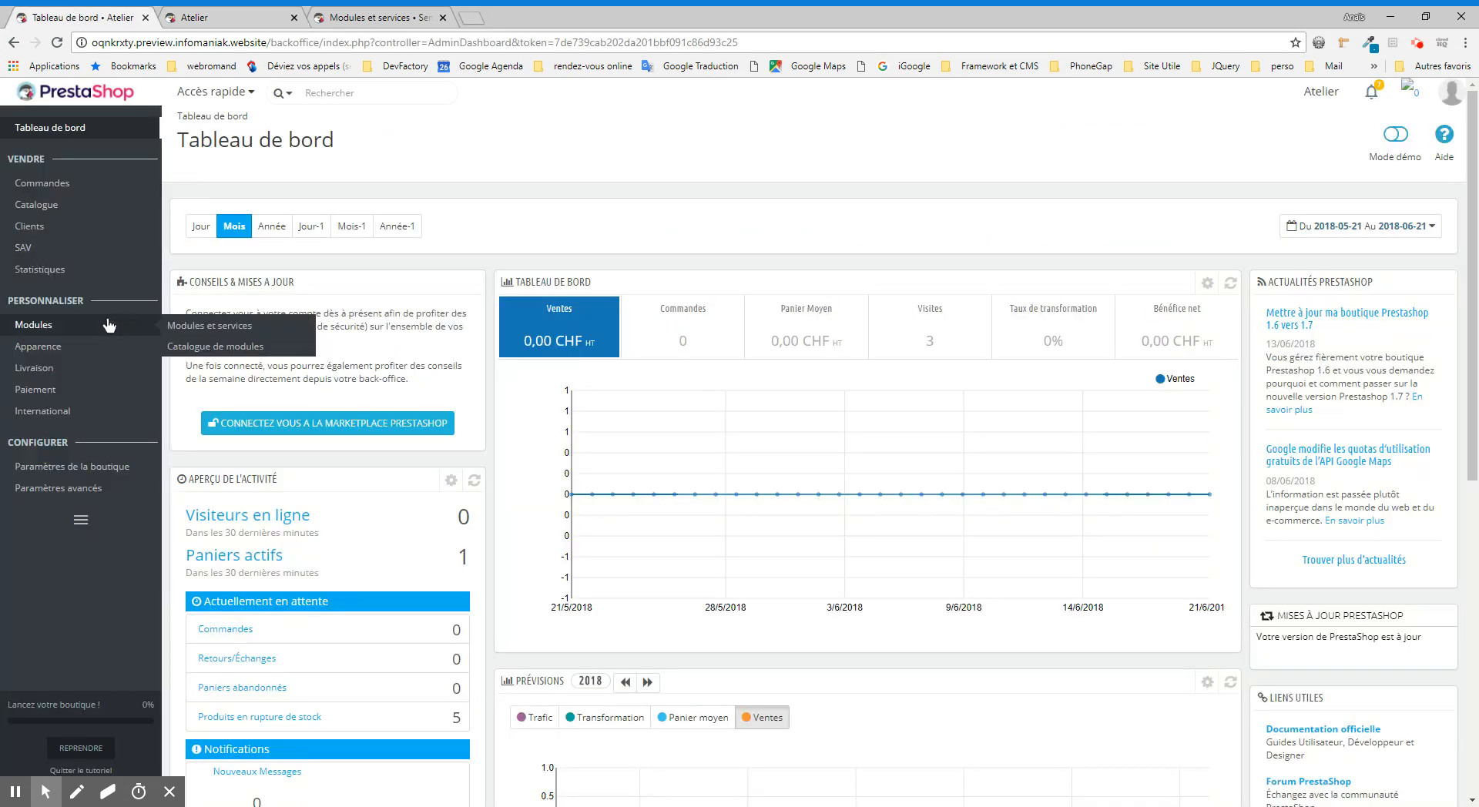
{"action": "left_click", "coordinate": [204, 327]}
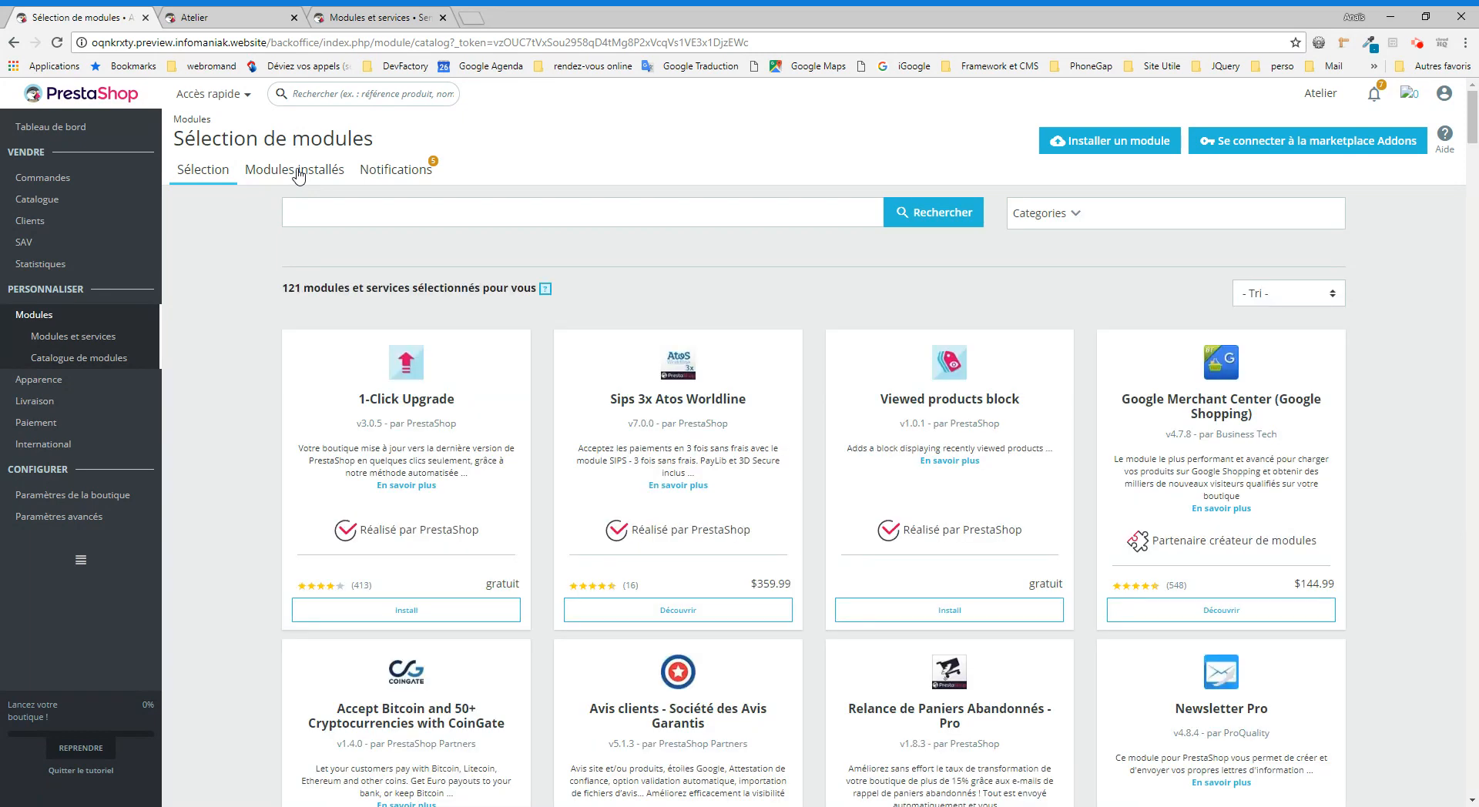
{"action": "left_click", "coordinate": [298, 173]}
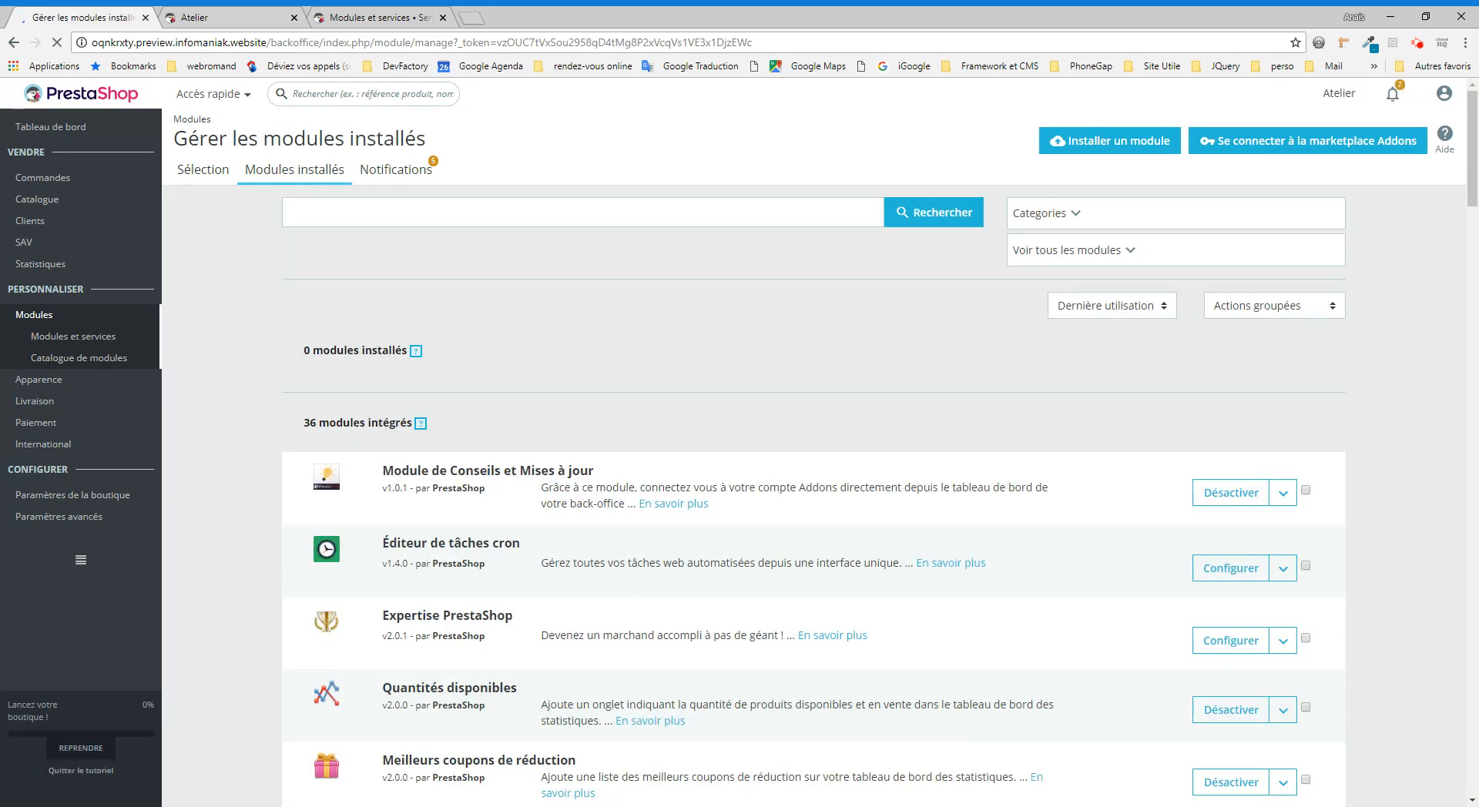
{"action": "type", "text": "menu"}
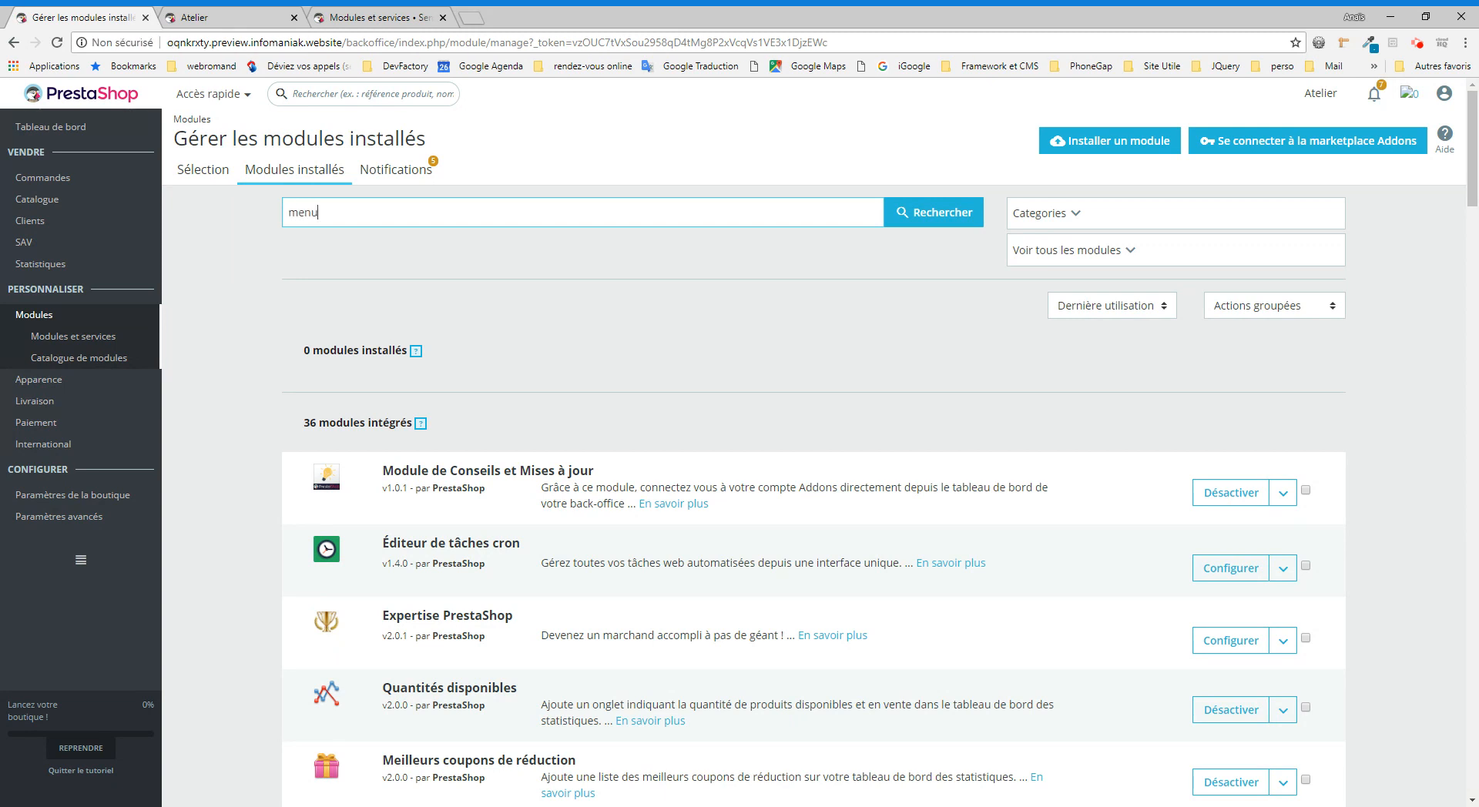
{"action": "key", "text": "Return"}
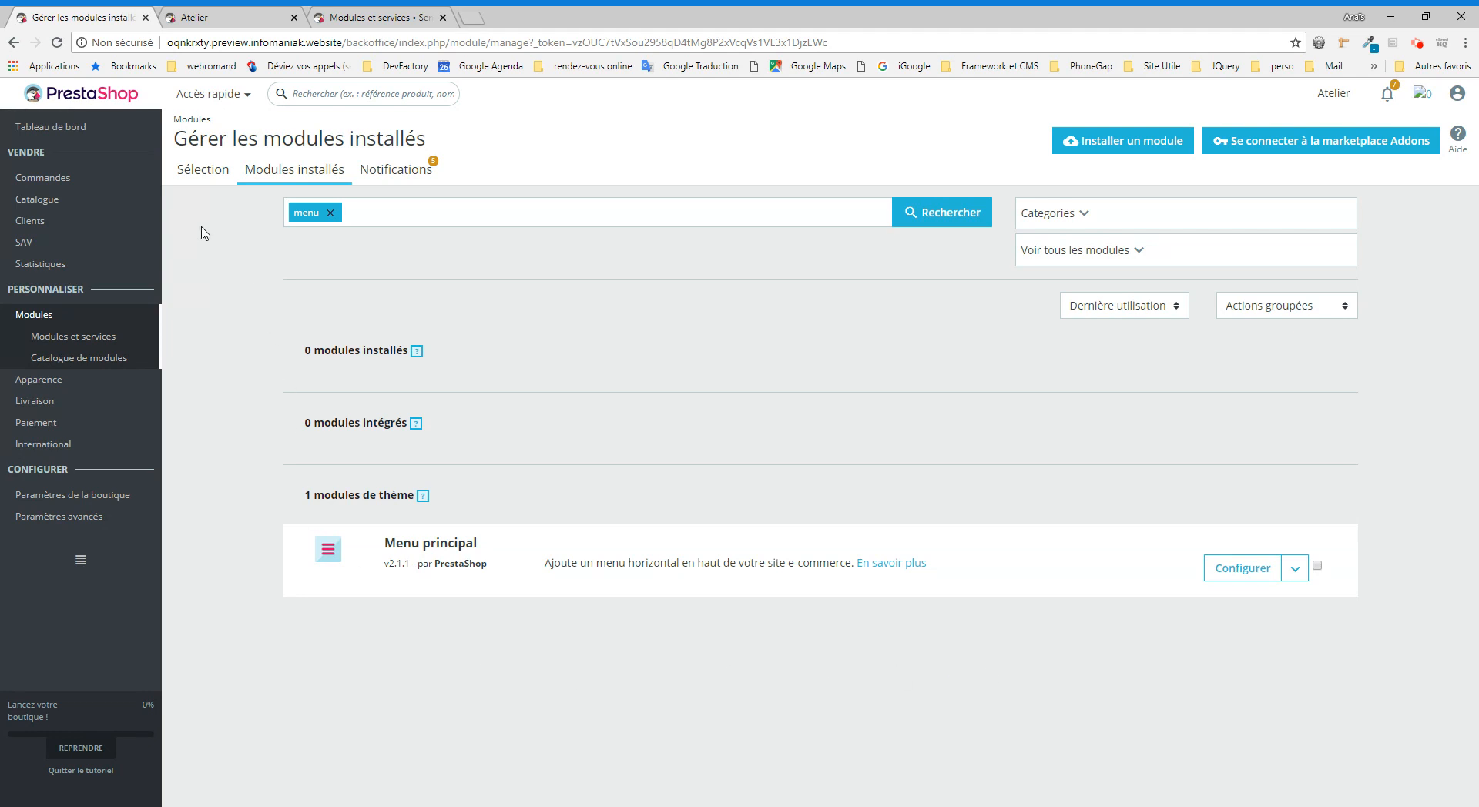
{"action": "mouse_move", "coordinate": [123, 202]}
{"action": "left_click", "coordinate": [1240, 570]}
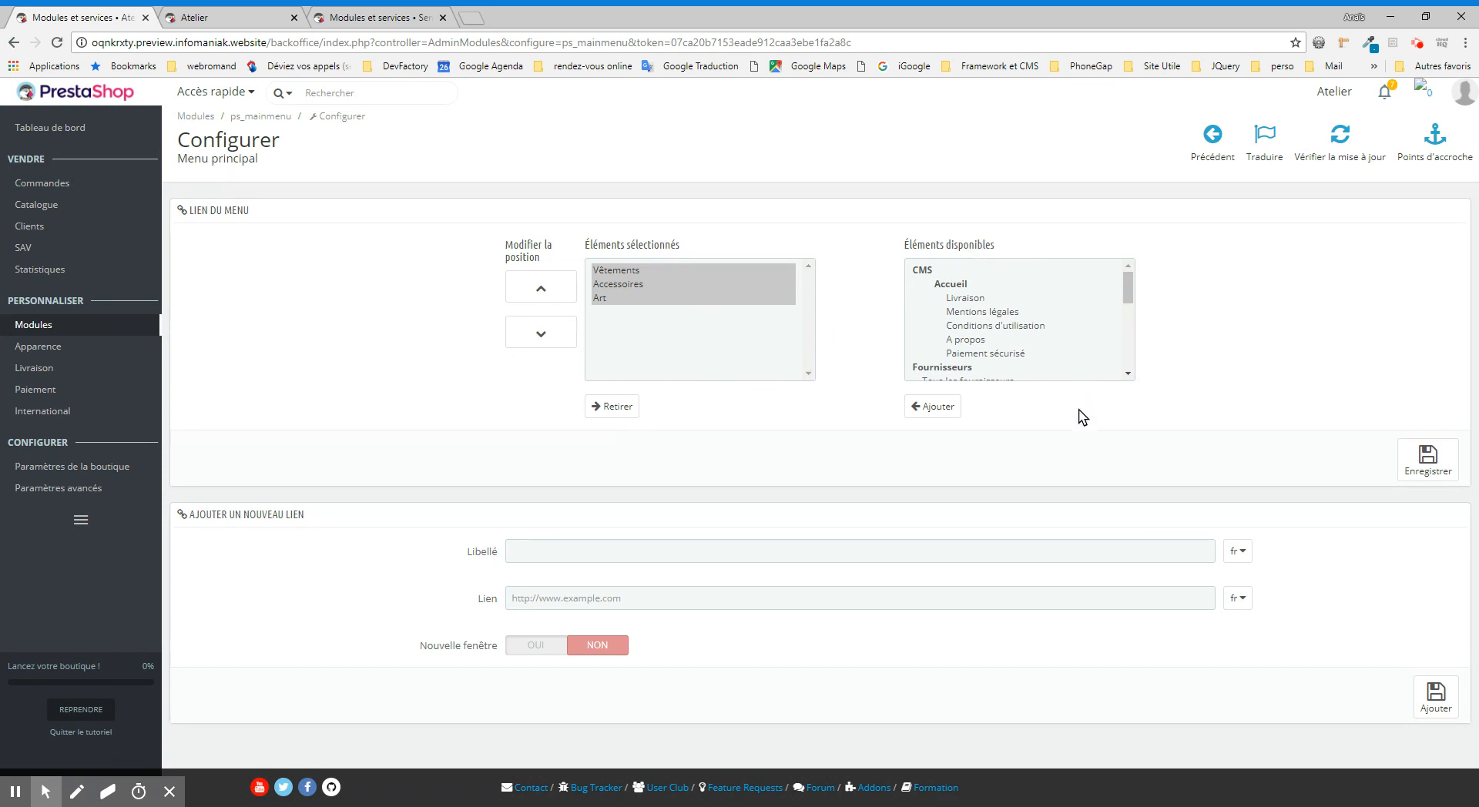
Step: Add the CMS page "A propos" from the available elements to the main menu's selected elements
{"action": "mouse_move", "coordinate": [1128, 282]}
{"action": "left_mouse_down"}
{"action": "mouse_move", "coordinate": [1128, 311]}
{"action": "mouse_move", "coordinate": [1129, 294]}
{"action": "left_mouse_up"}
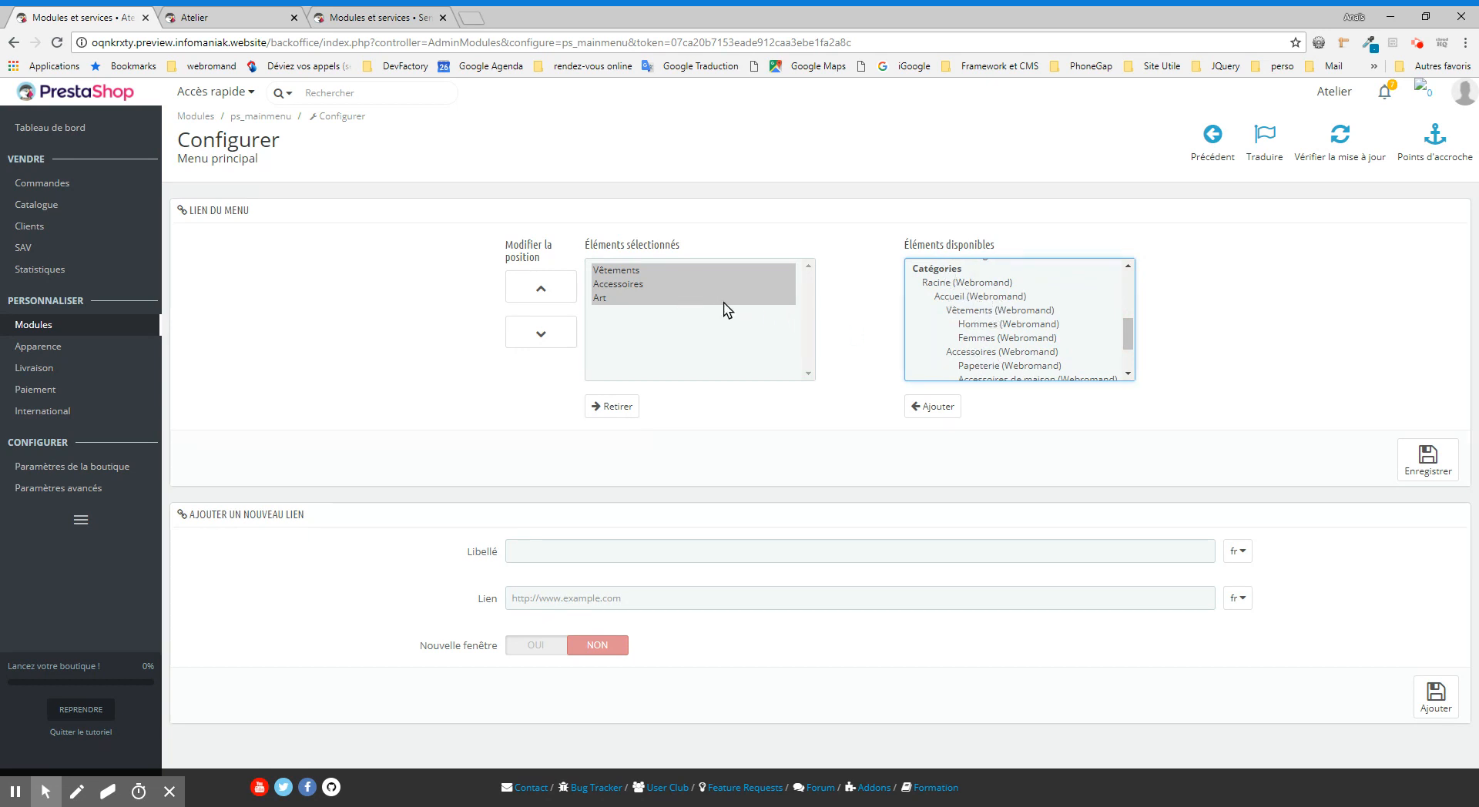
{"action": "left_click_drag", "start_coordinate": [1129, 329], "coordinate": [1128, 336]}
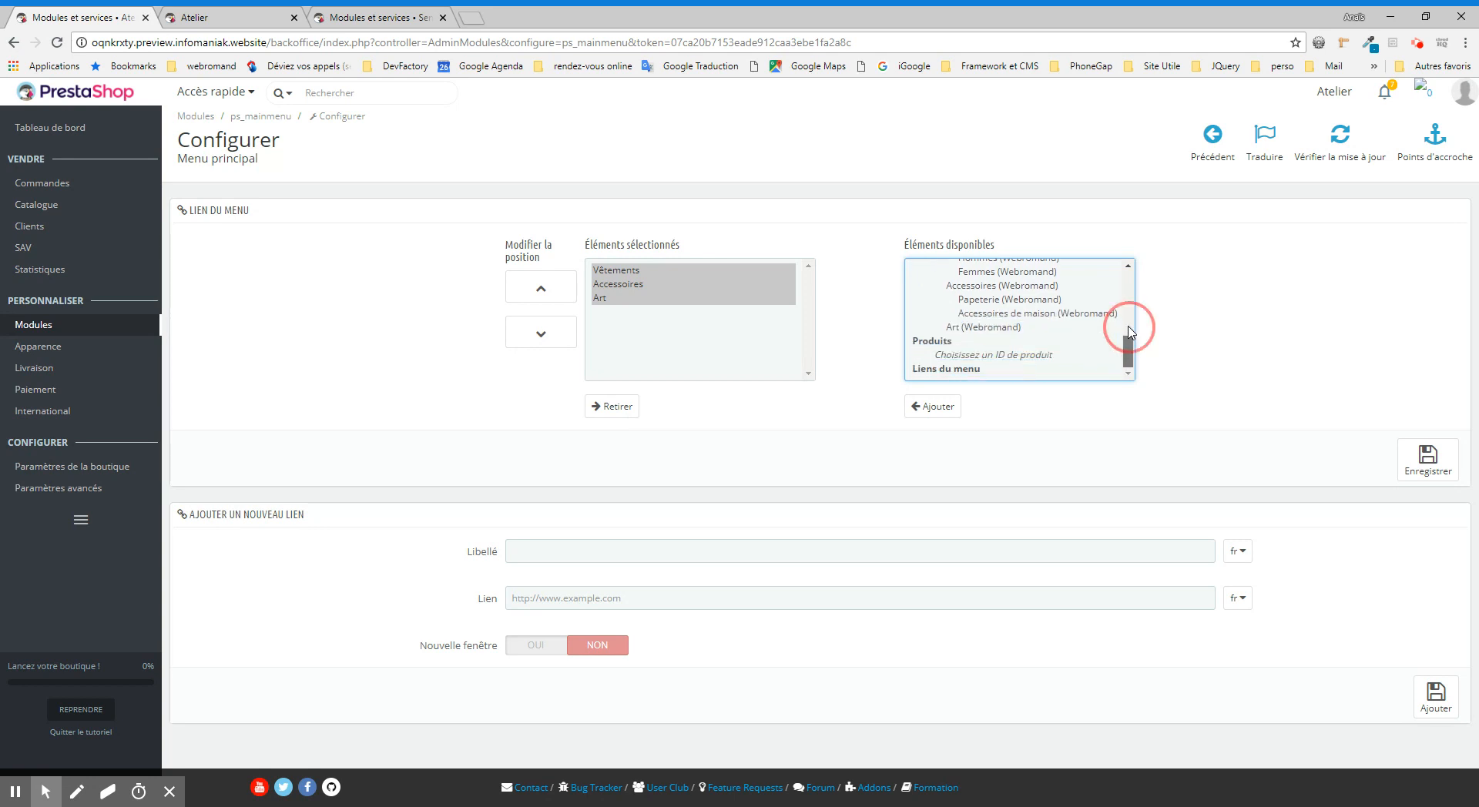
{"action": "scroll", "coordinate": [1129, 332], "scroll_direction": "up", "scroll_amount": 5}
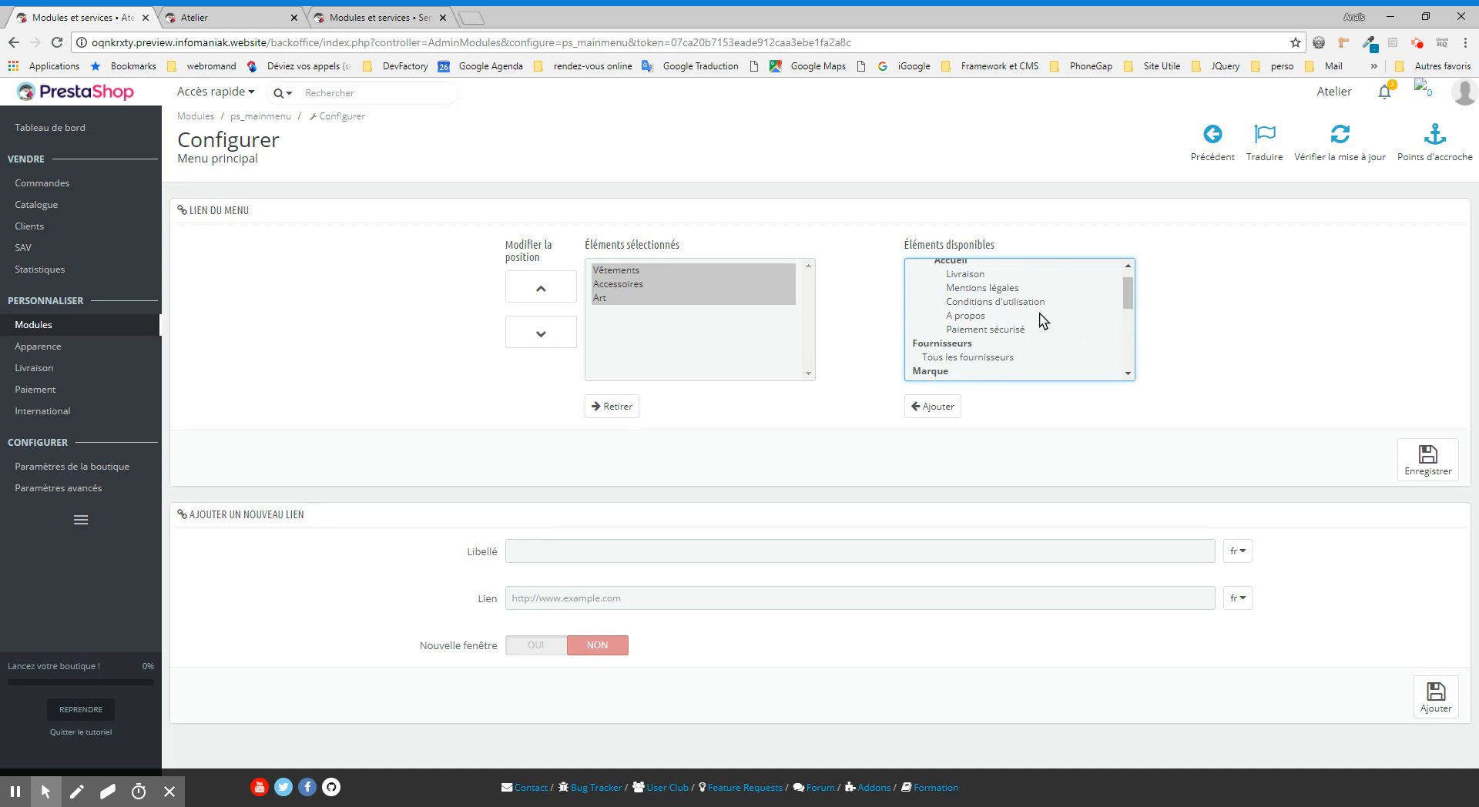
{"action": "left_click", "coordinate": [982, 317]}
{"action": "left_click", "coordinate": [933, 407]}
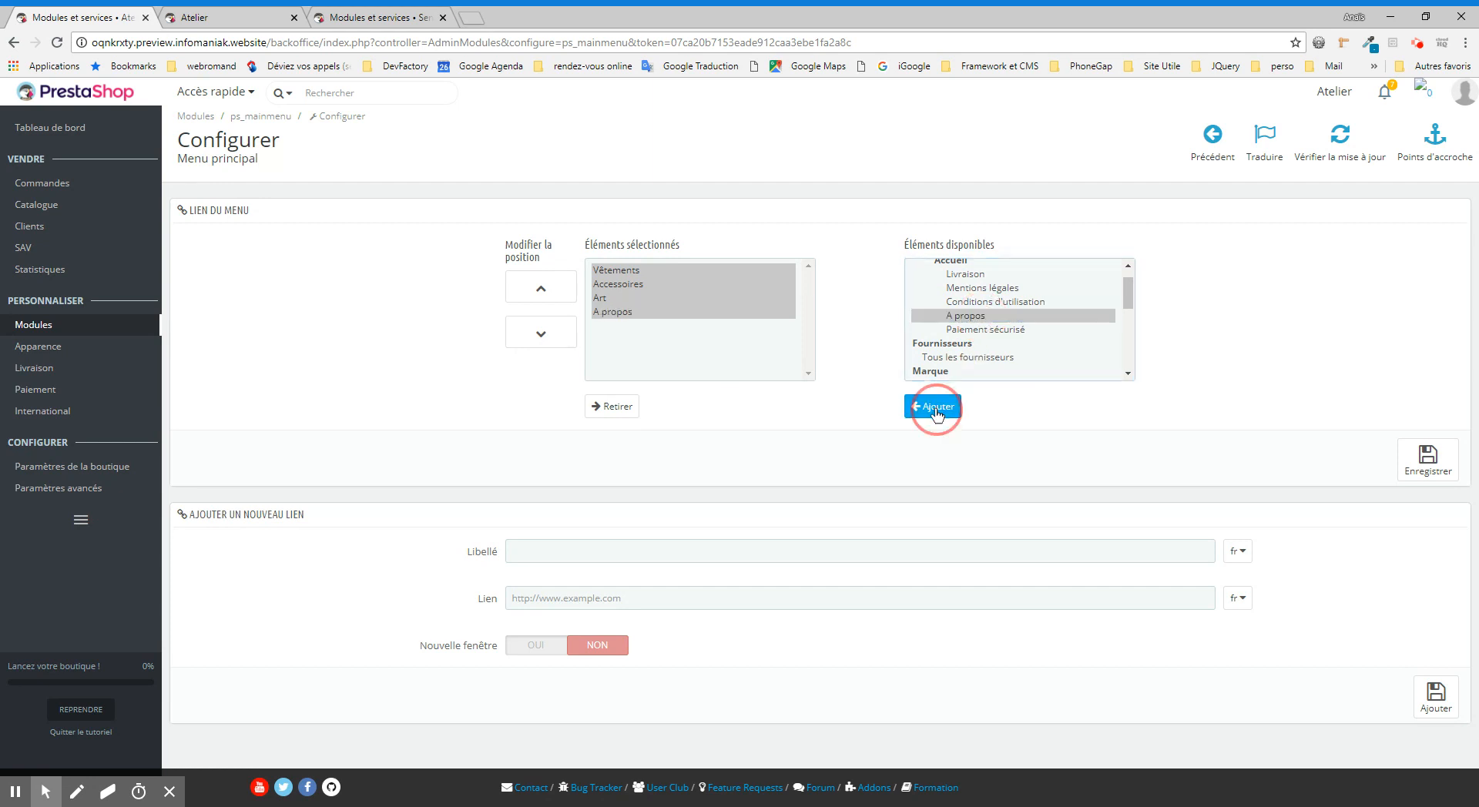
Step: Move "A propos" up among the selected elements, return it to last place below Art, and save the menu links
{"action": "left_click", "coordinate": [622, 315]}
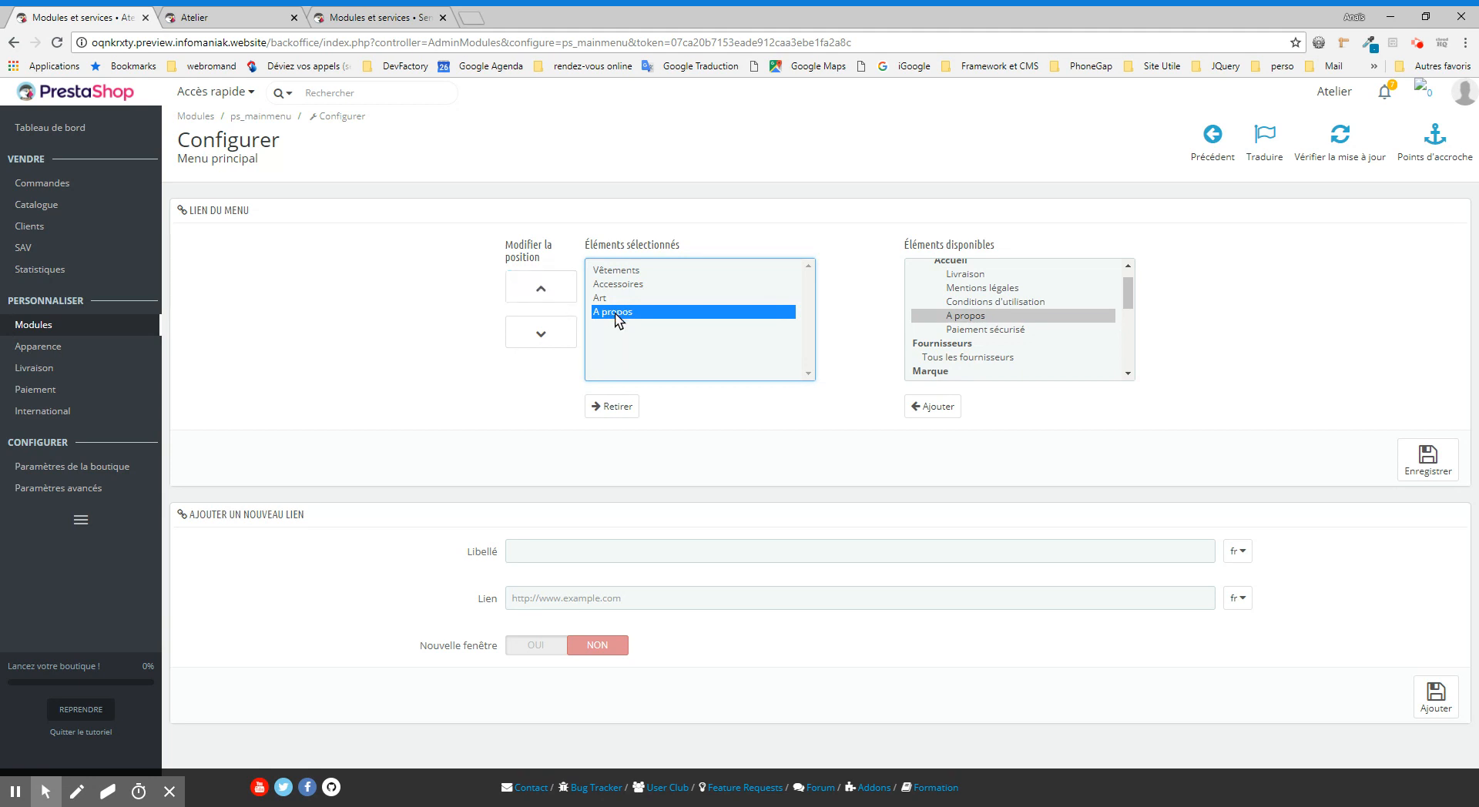
{"action": "left_click", "coordinate": [559, 287]}
{"action": "left_click", "coordinate": [561, 287]}
{"action": "left_click", "coordinate": [562, 287]}
{"action": "left_click", "coordinate": [560, 341]}
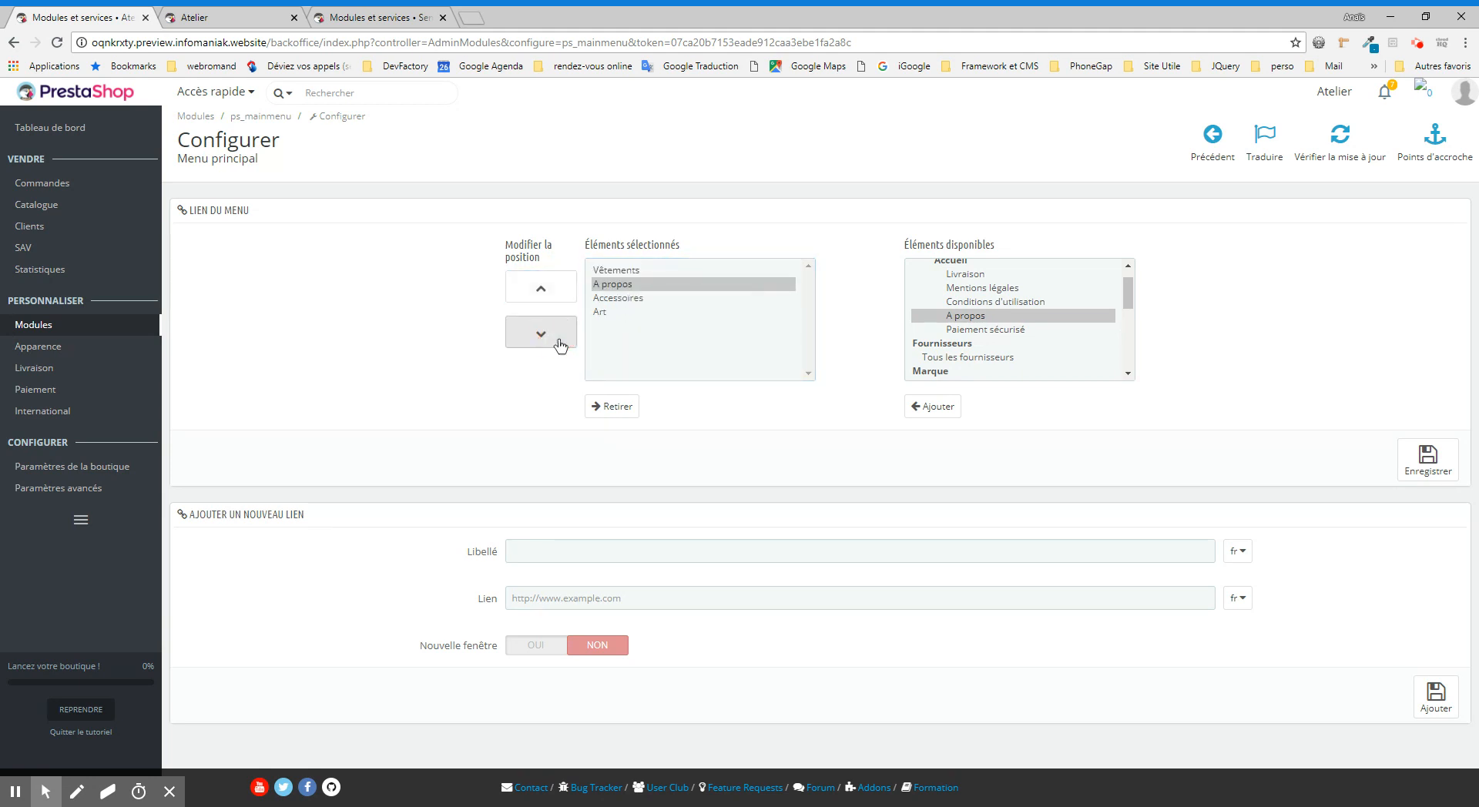
{"action": "left_click", "coordinate": [560, 344]}
{"action": "left_click", "coordinate": [560, 345]}
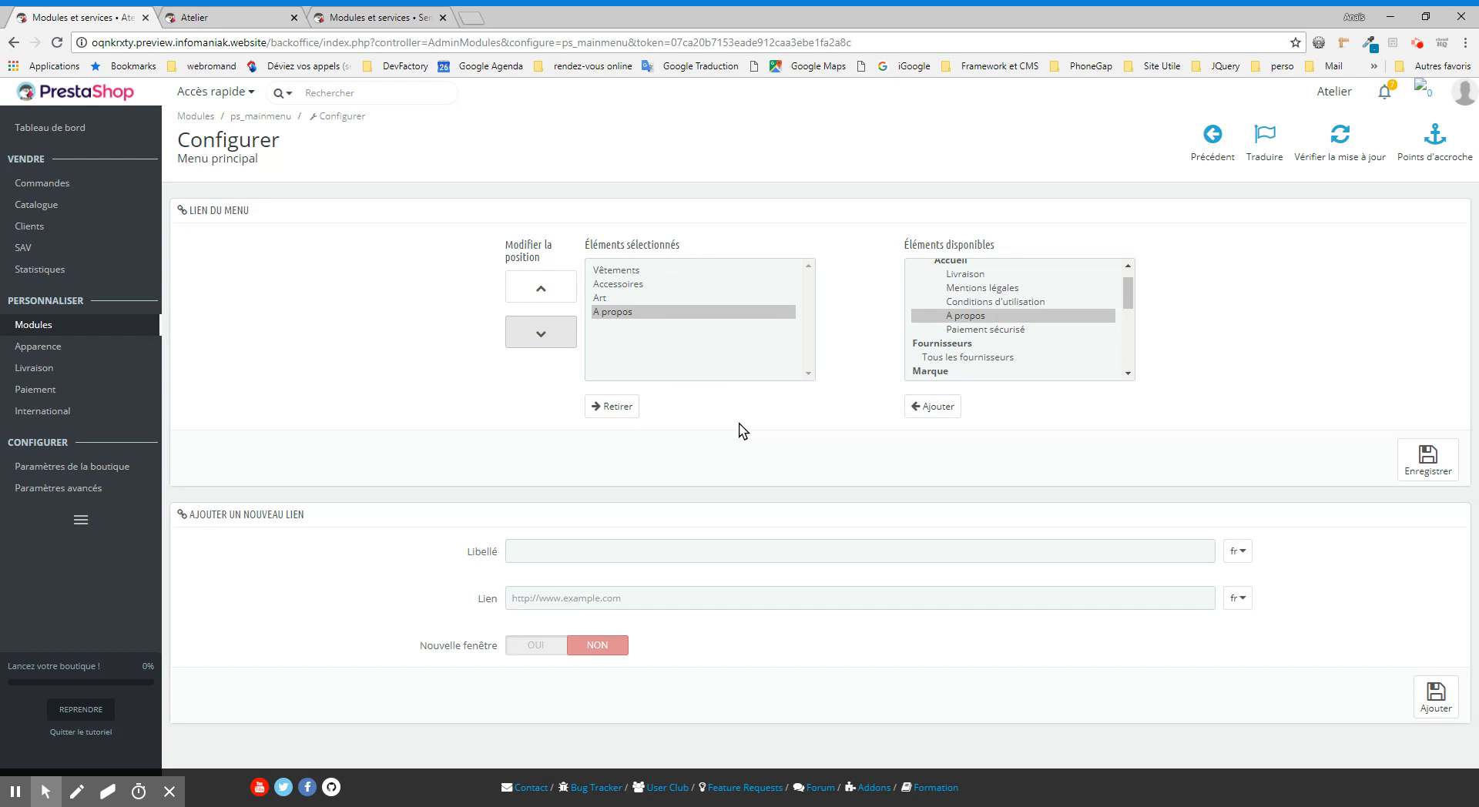
{"action": "left_click", "coordinate": [1446, 470]}
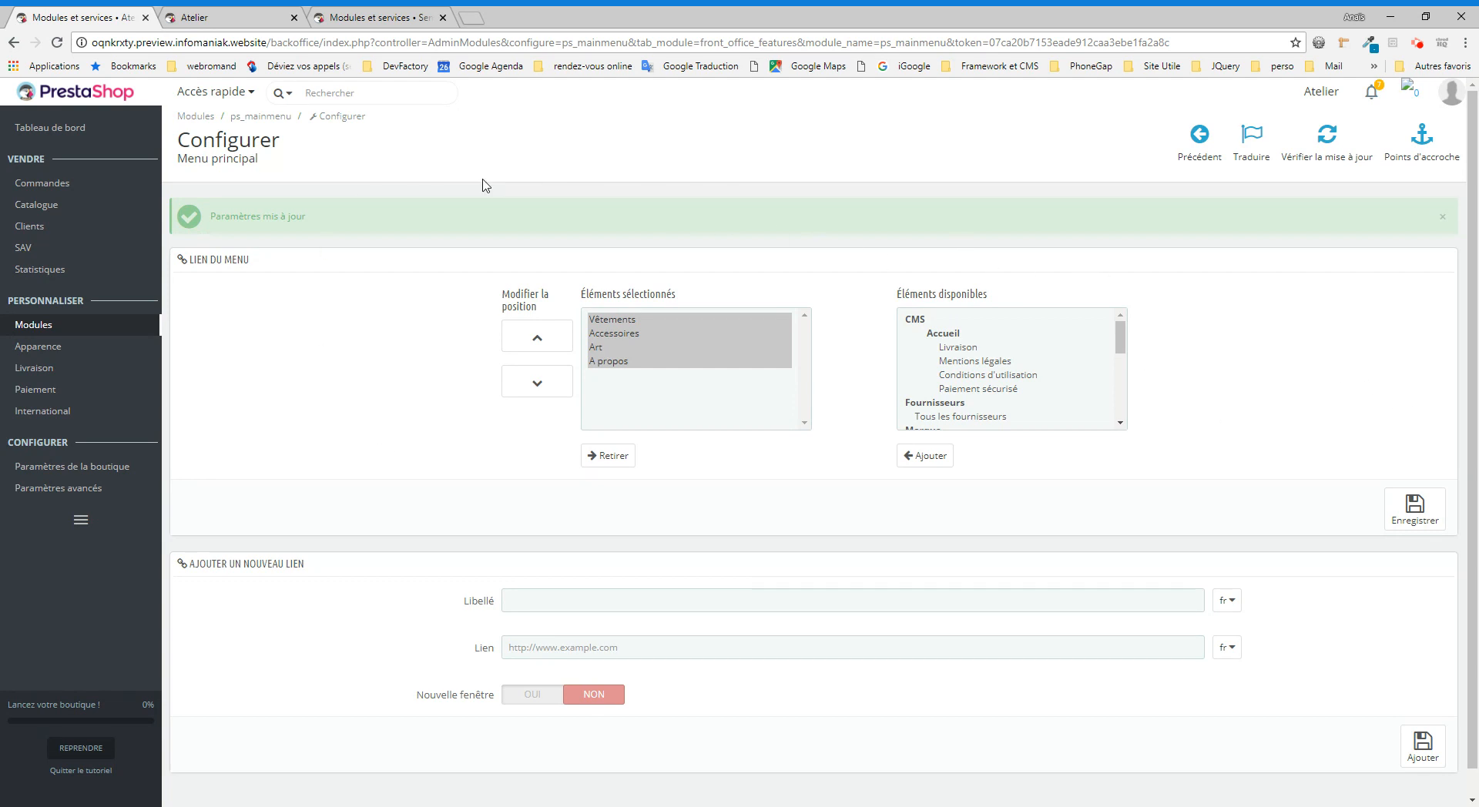
Step: Switch to the Sens-Afrique back office, search its installed modules for "menu" and open the Anvanto Mega Menu configuration
{"action": "left_click", "coordinate": [369, 18]}
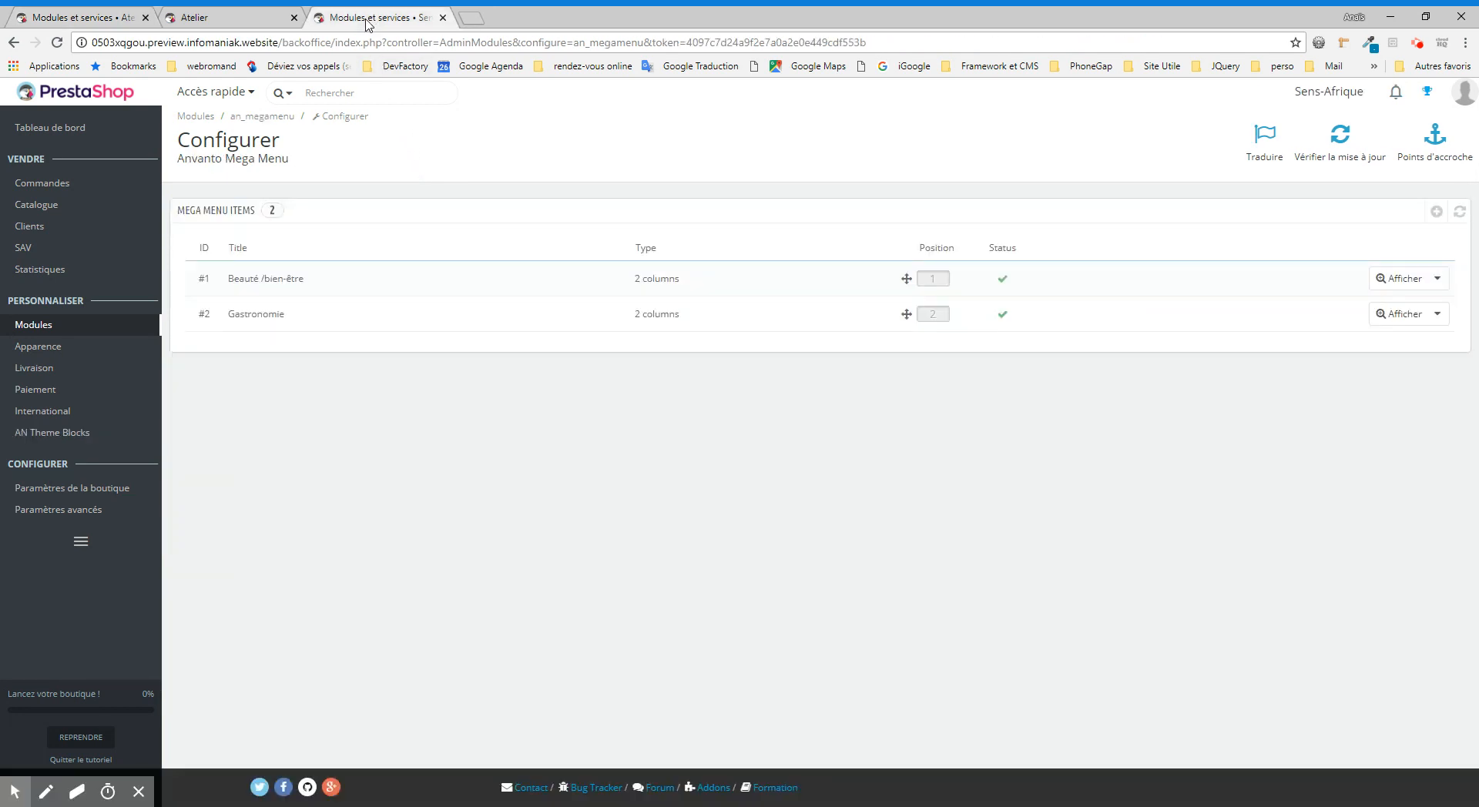
{"action": "mouse_move", "coordinate": [68, 324]}
{"action": "left_click", "coordinate": [182, 329]}
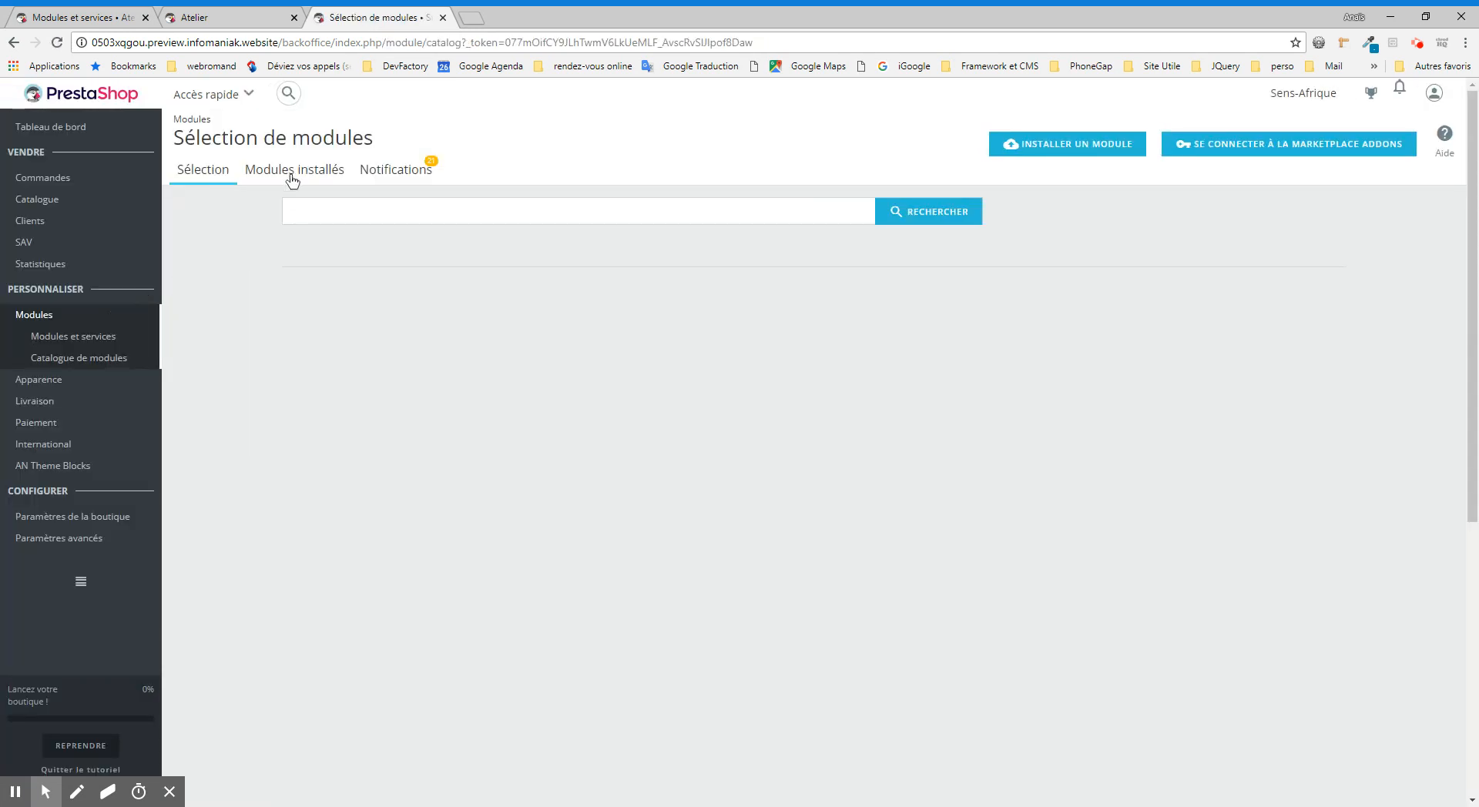
{"action": "left_click", "coordinate": [292, 173]}
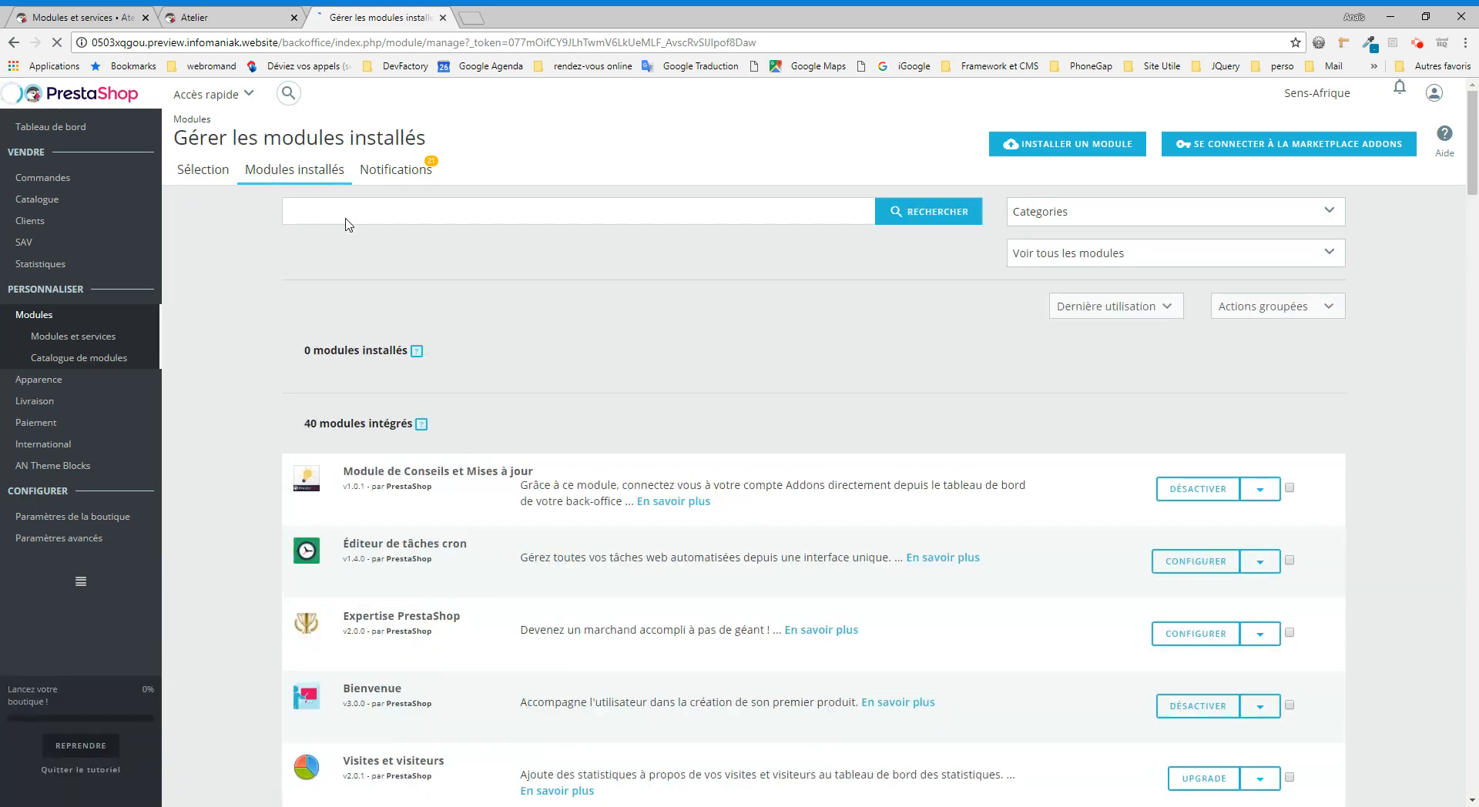
{"action": "type", "text": "menu"}
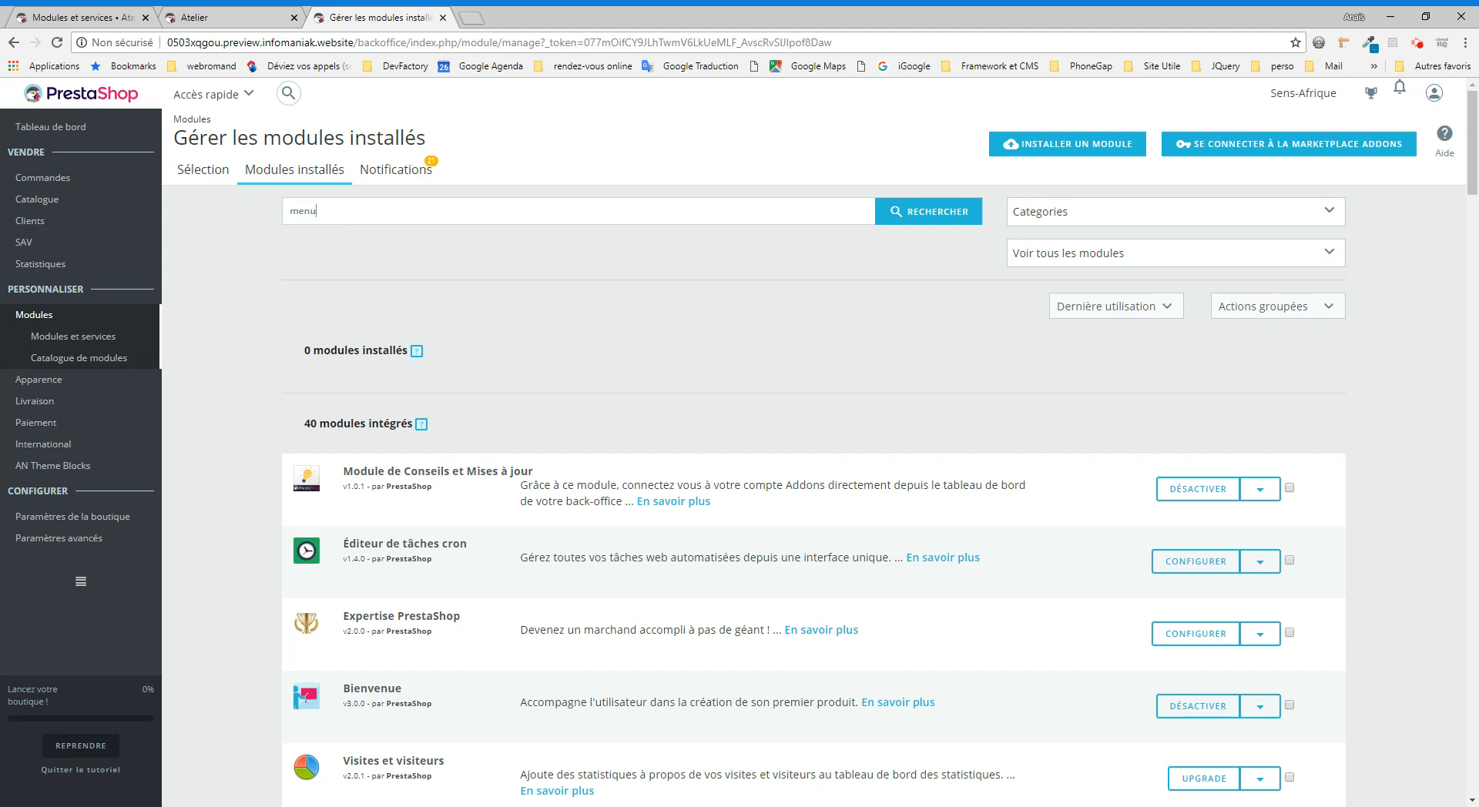
{"action": "key", "text": "Return"}
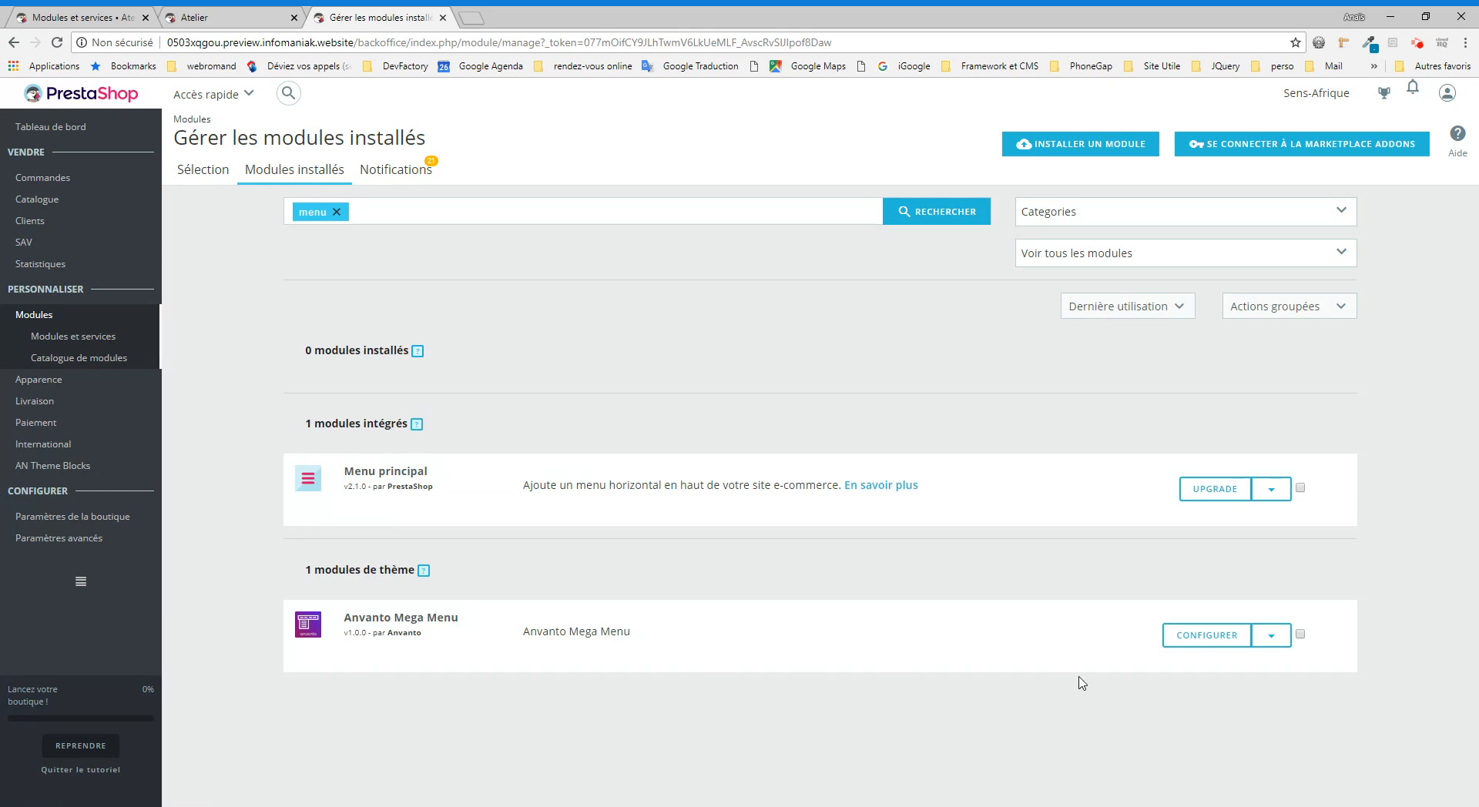
{"action": "left_click", "coordinate": [1211, 642]}
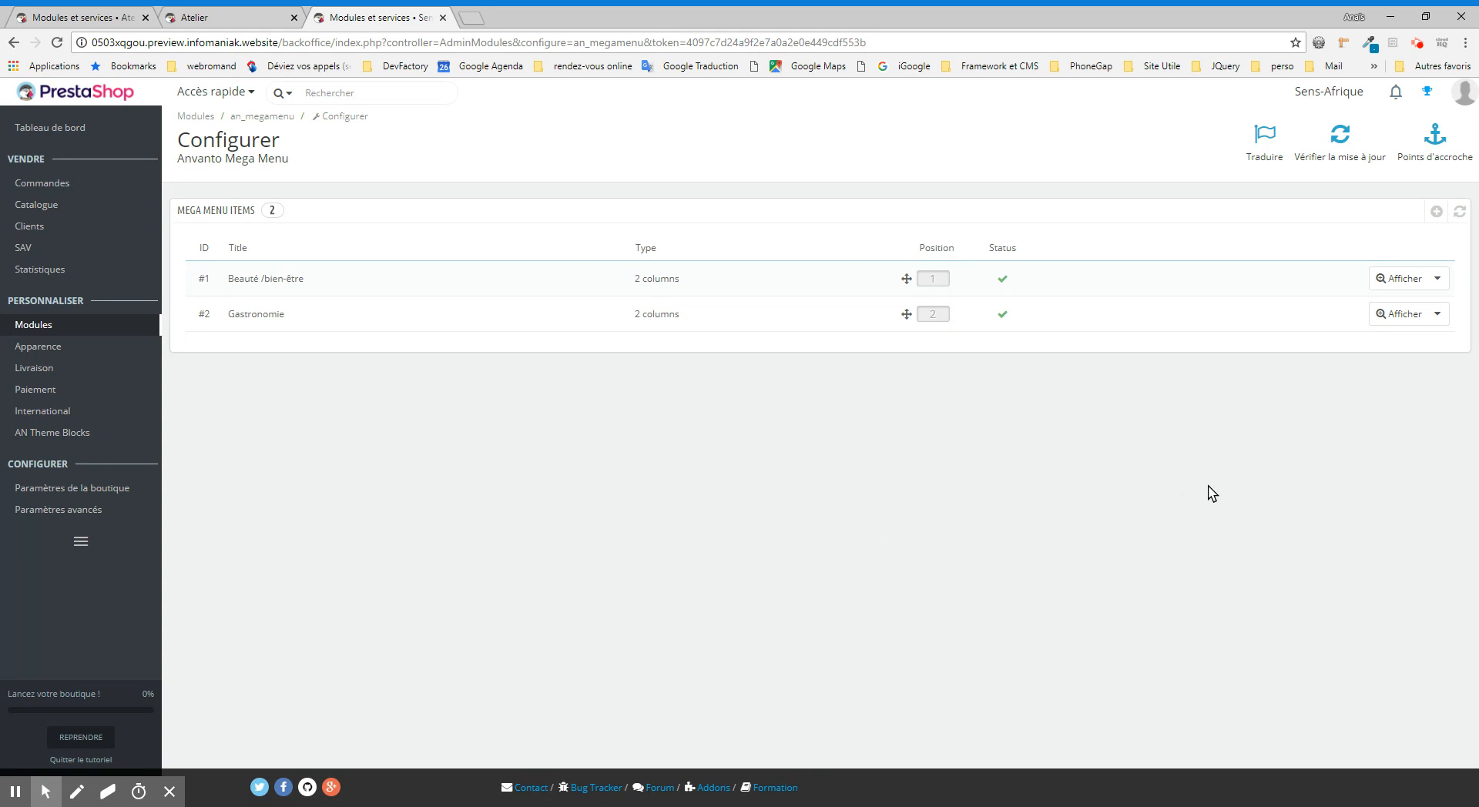
Step: Start a new mega menu item and enter "Vêtements" as its title
{"action": "left_click", "coordinate": [1436, 214]}
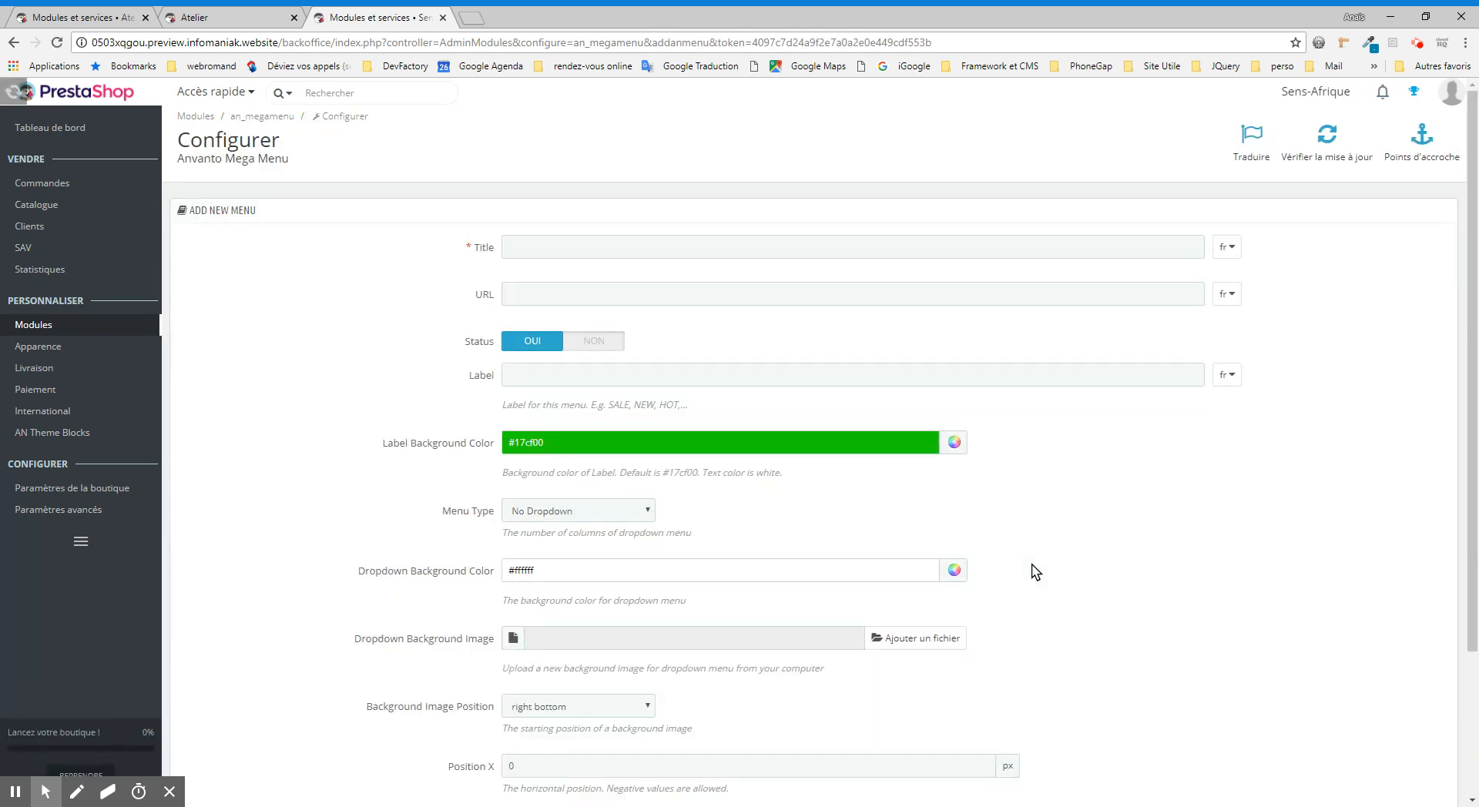
{"action": "left_click", "coordinate": [542, 246]}
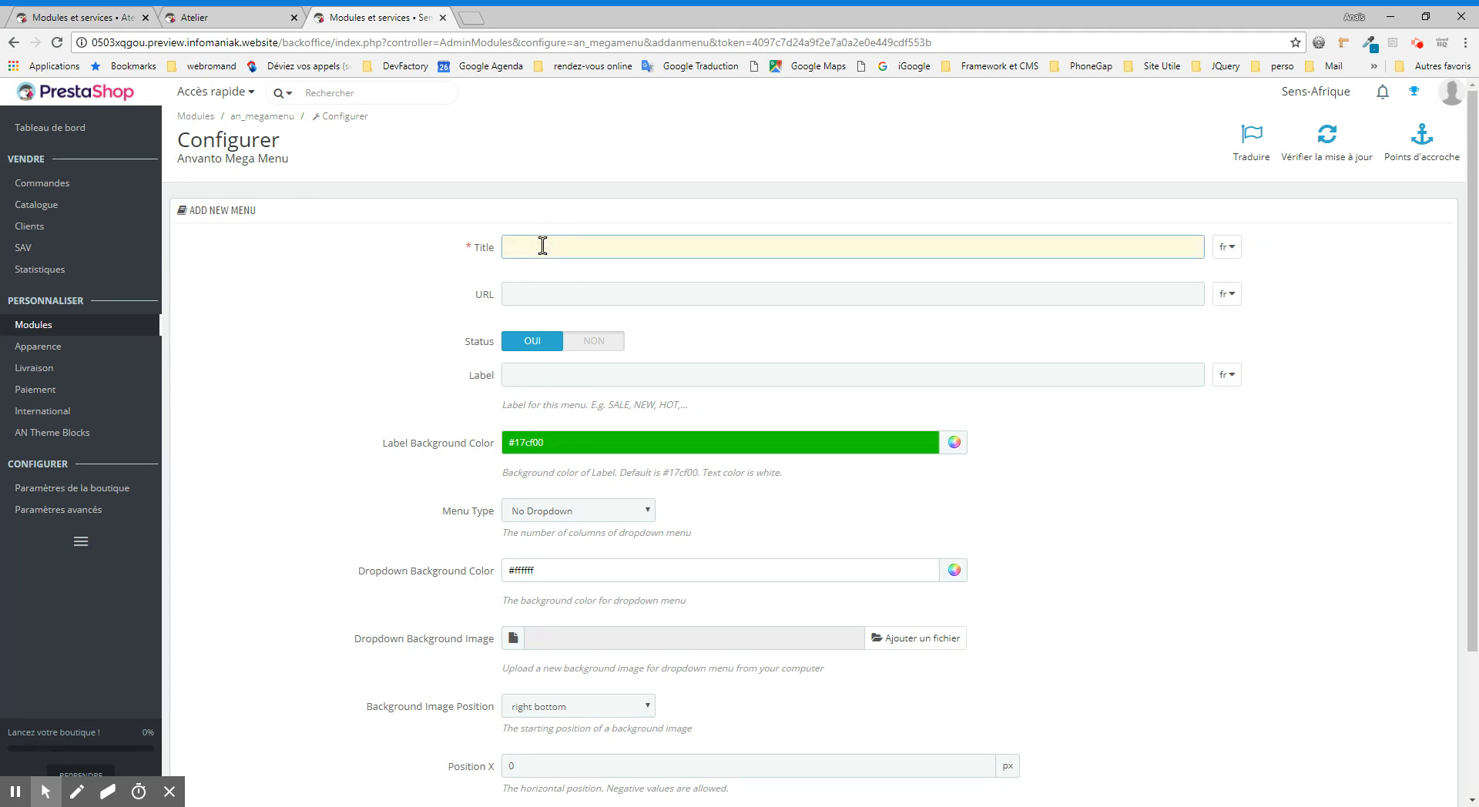
{"action": "type", "text": "Vê"}
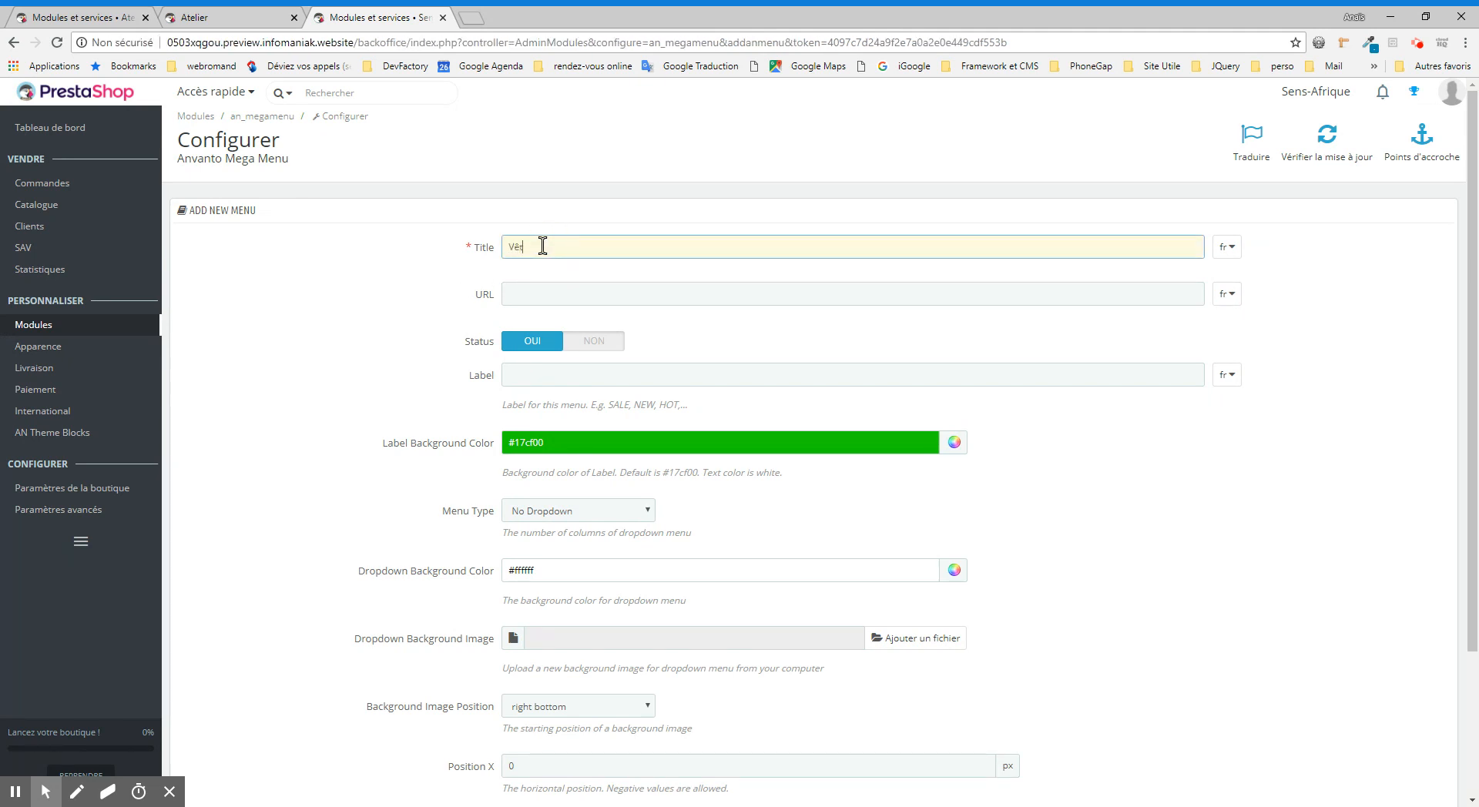
{"action": "type", "text": "tements"}
{"action": "left_click", "coordinate": [322, 316]}
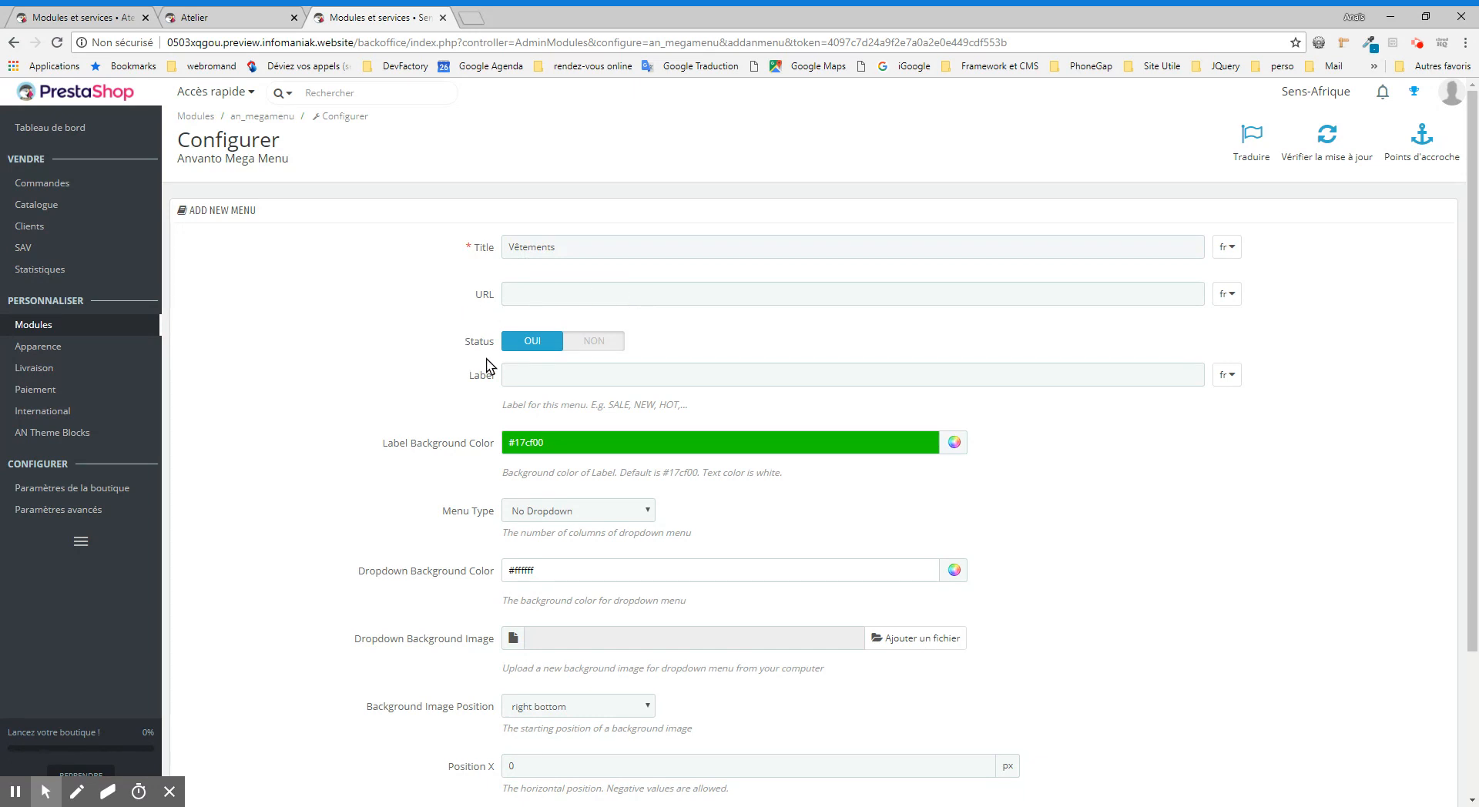
Step: Set the Vêtements item's menu type to 2 columns and save it
{"action": "scroll", "coordinate": [450, 367], "scroll_direction": "down", "scroll_amount": 1}
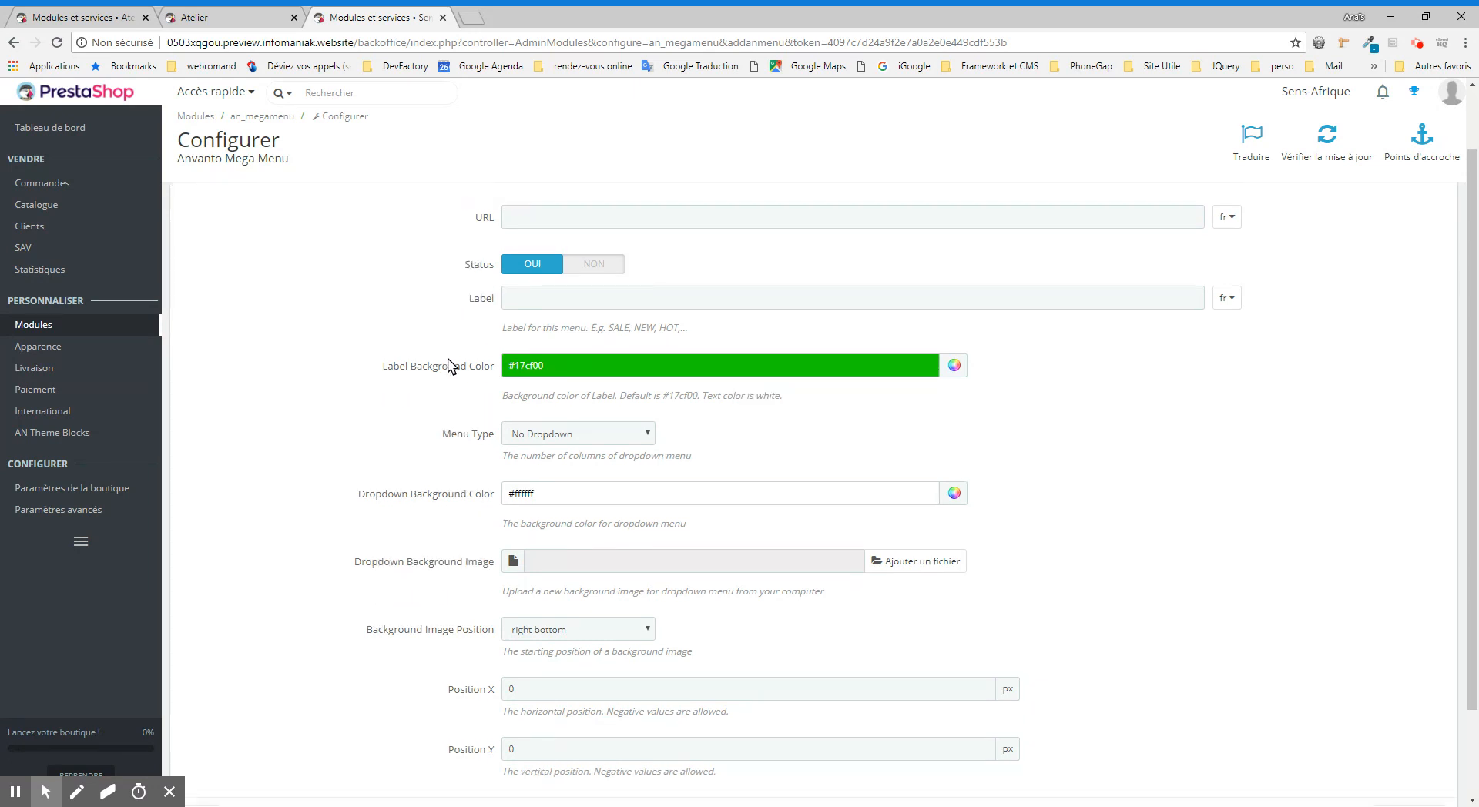
{"action": "scroll", "coordinate": [428, 405], "scroll_direction": "down", "scroll_amount": 1}
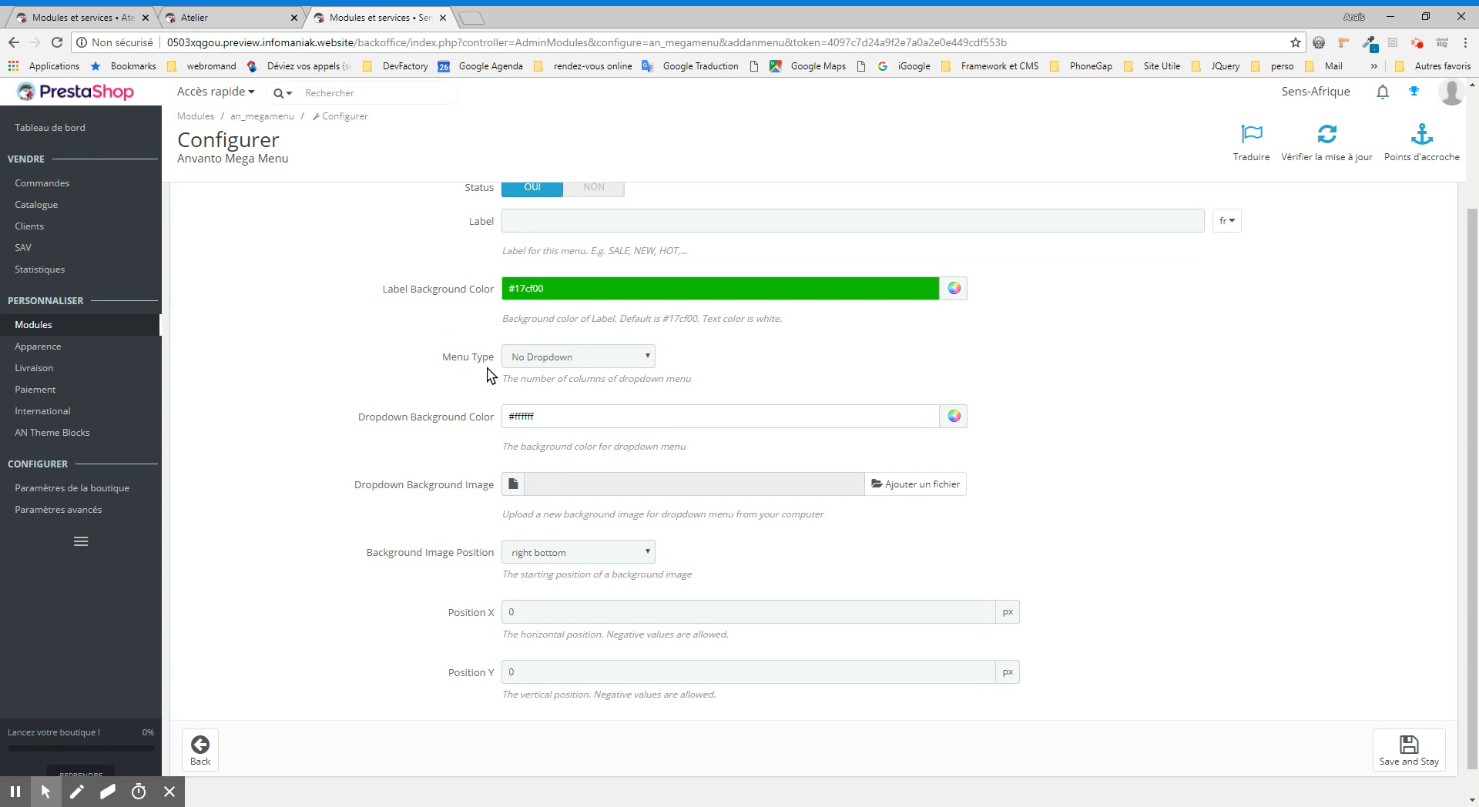
{"action": "left_click", "coordinate": [595, 360]}
{"action": "left_click", "coordinate": [583, 429]}
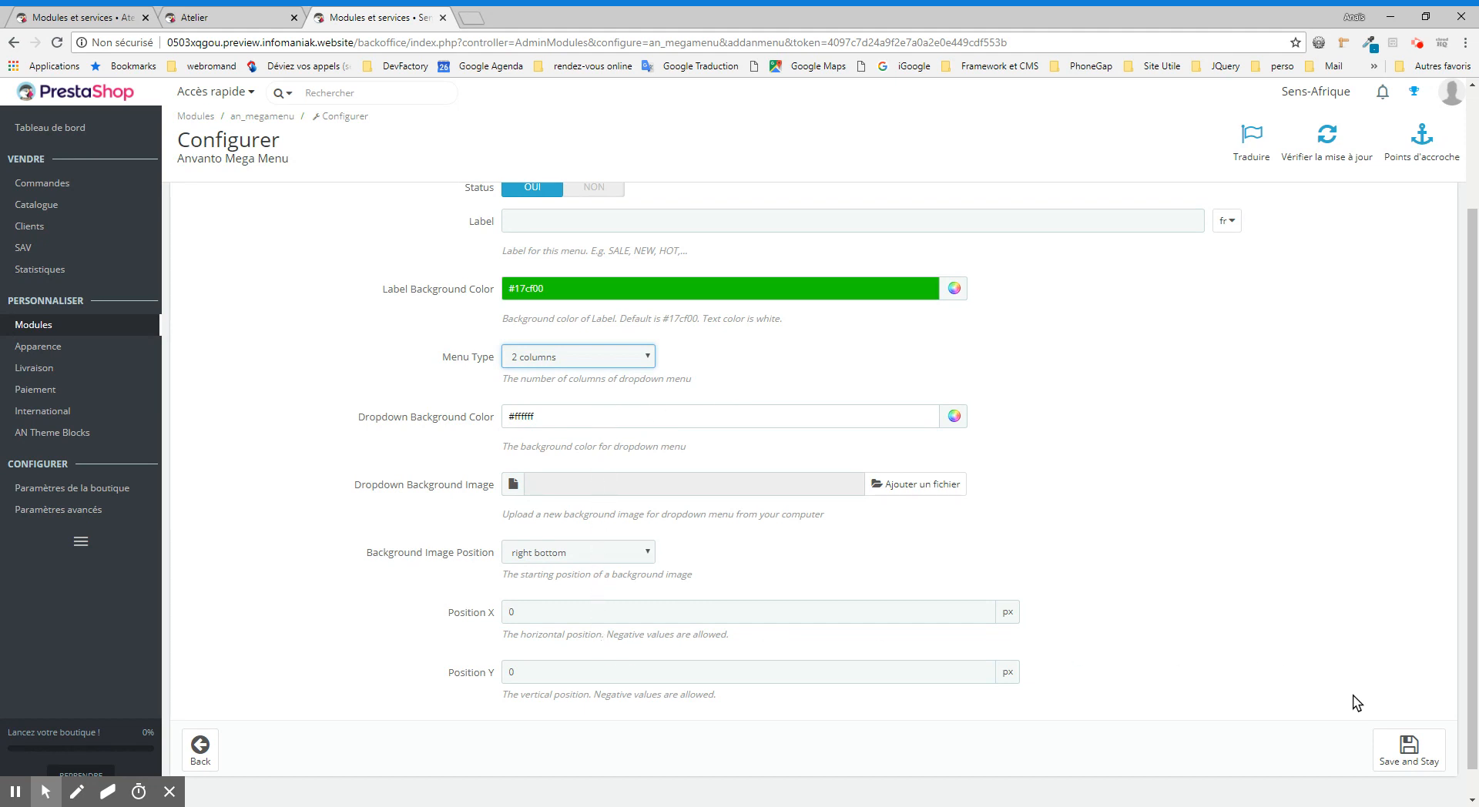
{"action": "scroll", "coordinate": [1391, 732], "scroll_direction": "down", "scroll_amount": 1}
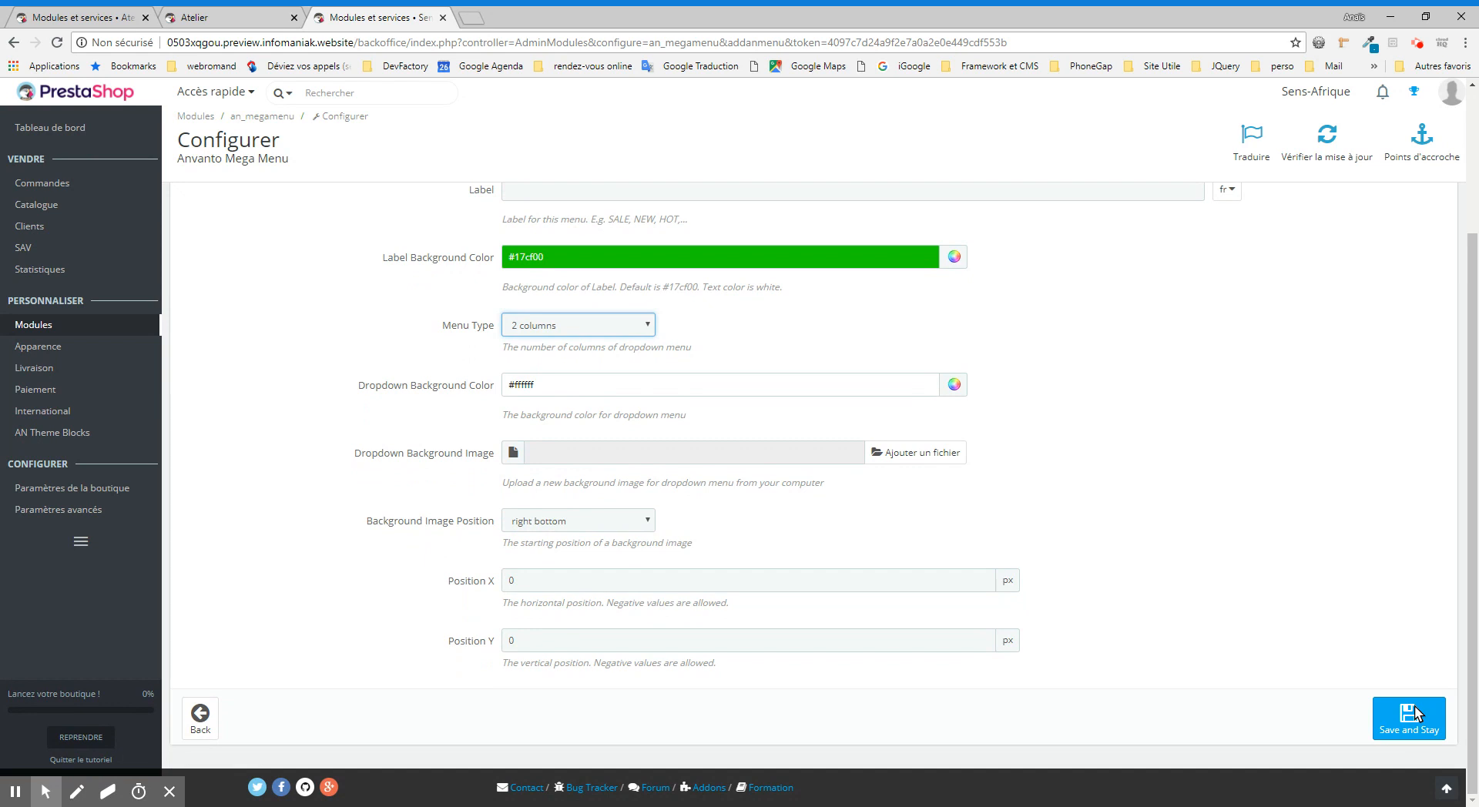
{"action": "left_click", "coordinate": [1416, 714]}
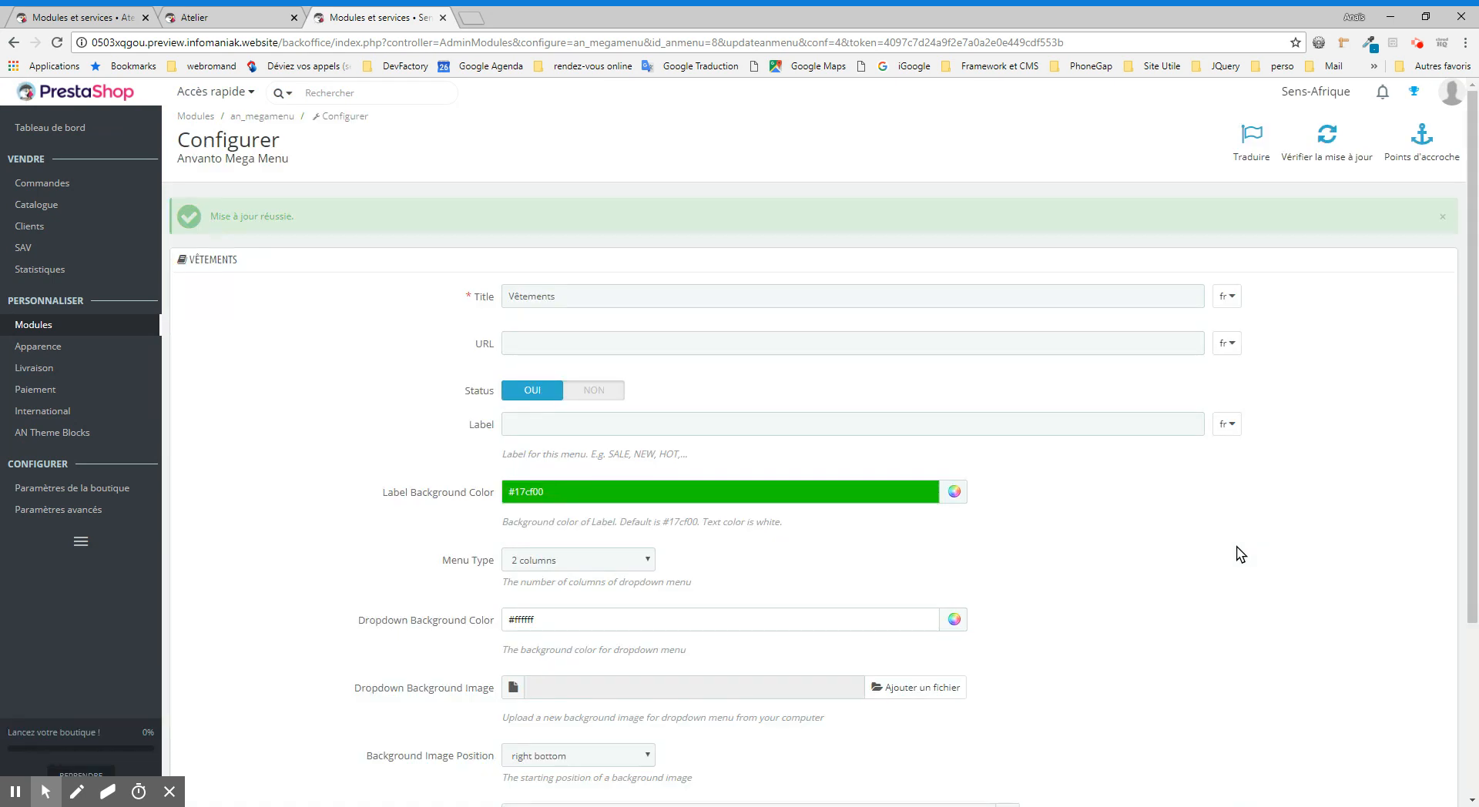
Step: Return to the mega menu item list and open the dropdown contents of the Vêtements item
{"action": "scroll", "coordinate": [1238, 552], "scroll_direction": "down", "scroll_amount": 3}
{"action": "scroll", "coordinate": [1238, 551], "scroll_direction": "up", "scroll_amount": 3}
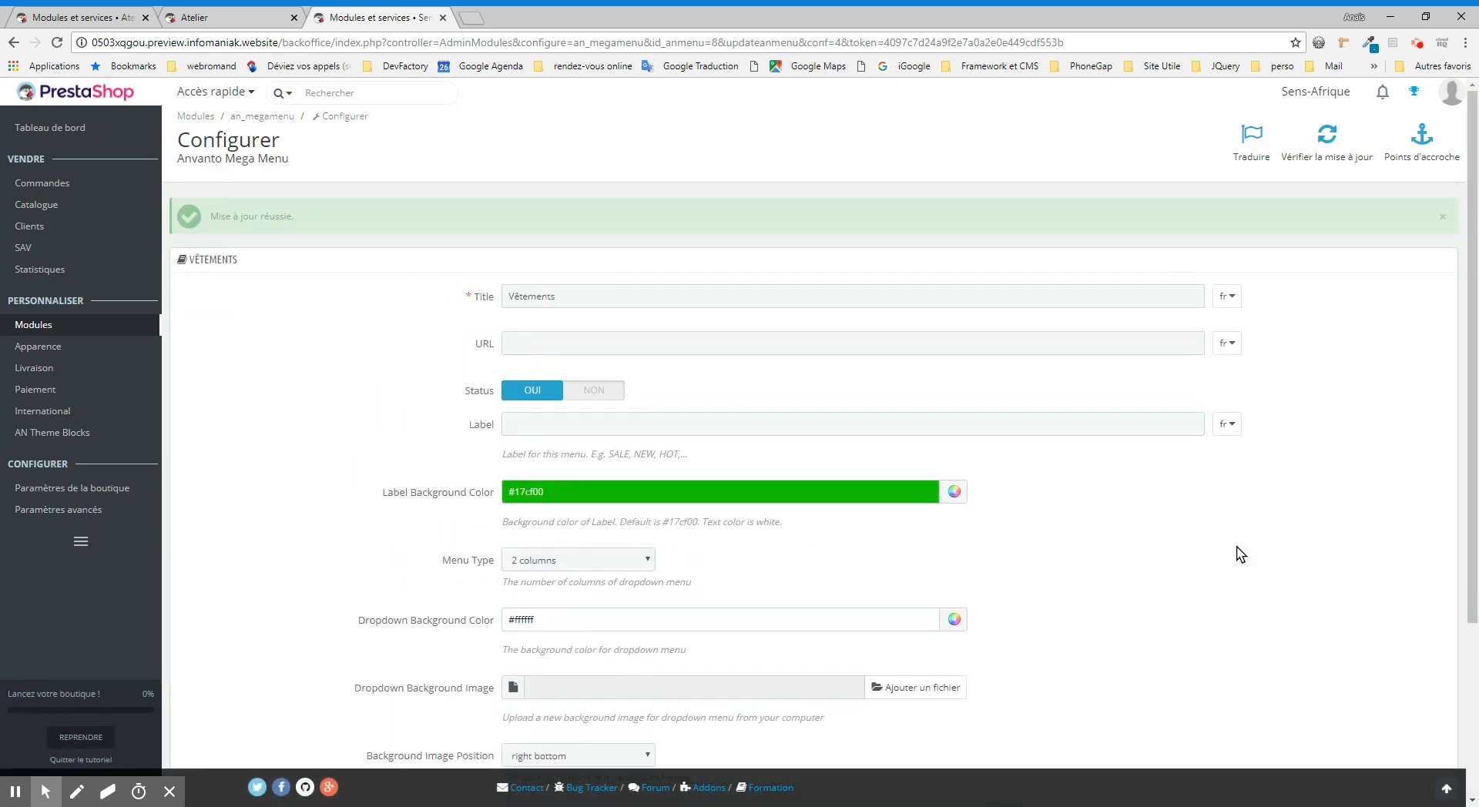
{"action": "scroll", "coordinate": [313, 474], "scroll_direction": "down", "scroll_amount": 3}
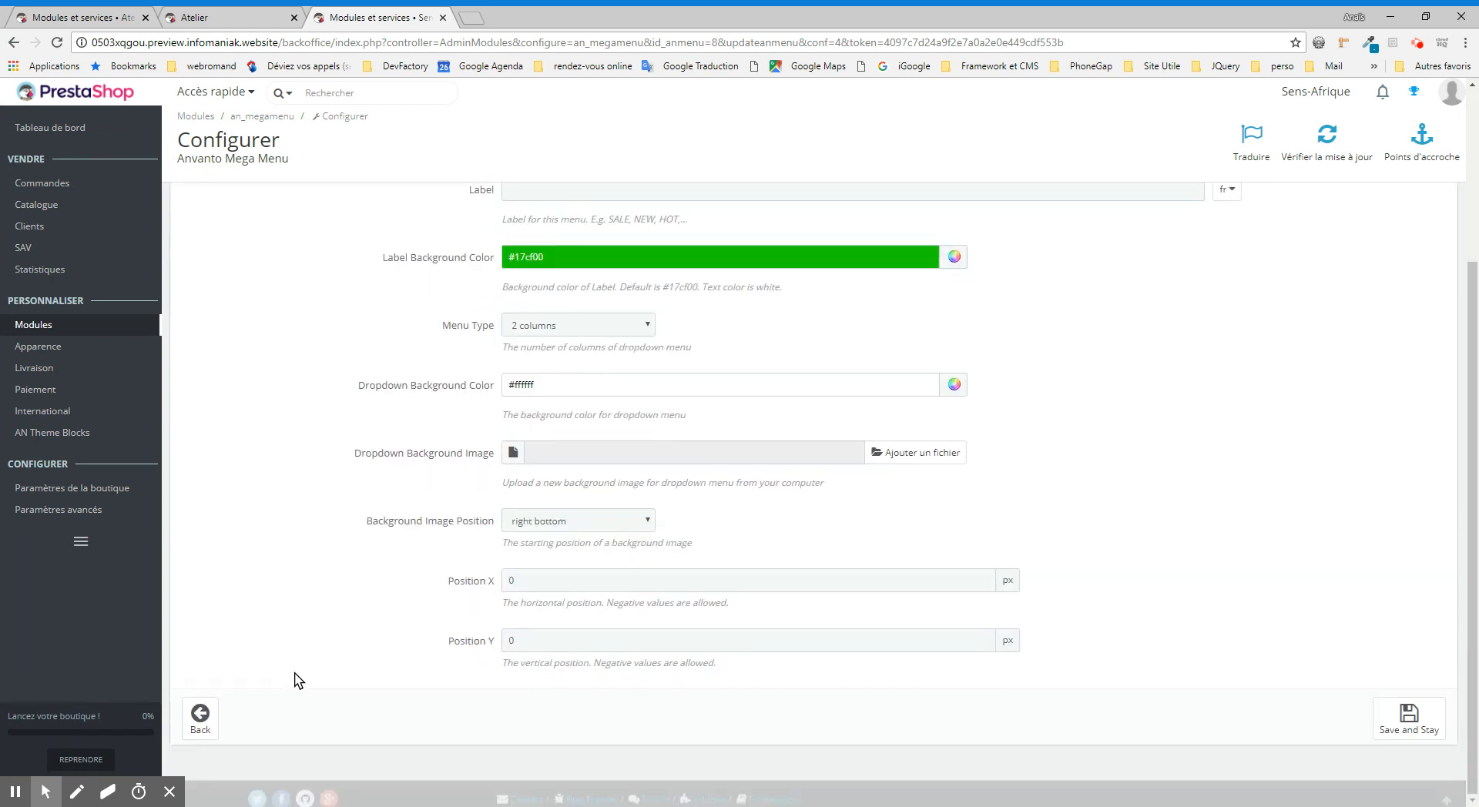
{"action": "left_click", "coordinate": [202, 718]}
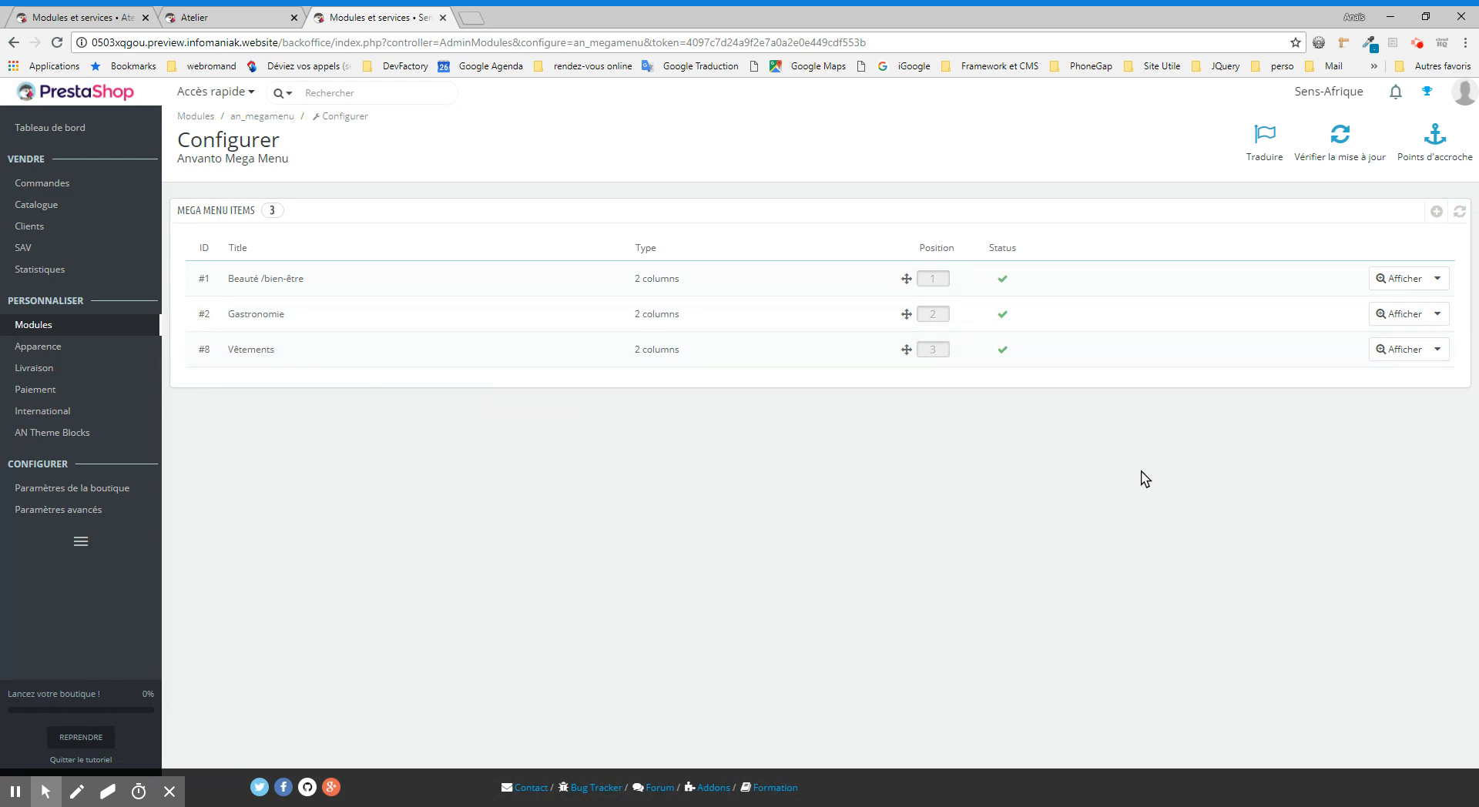
{"action": "left_click", "coordinate": [1405, 354]}
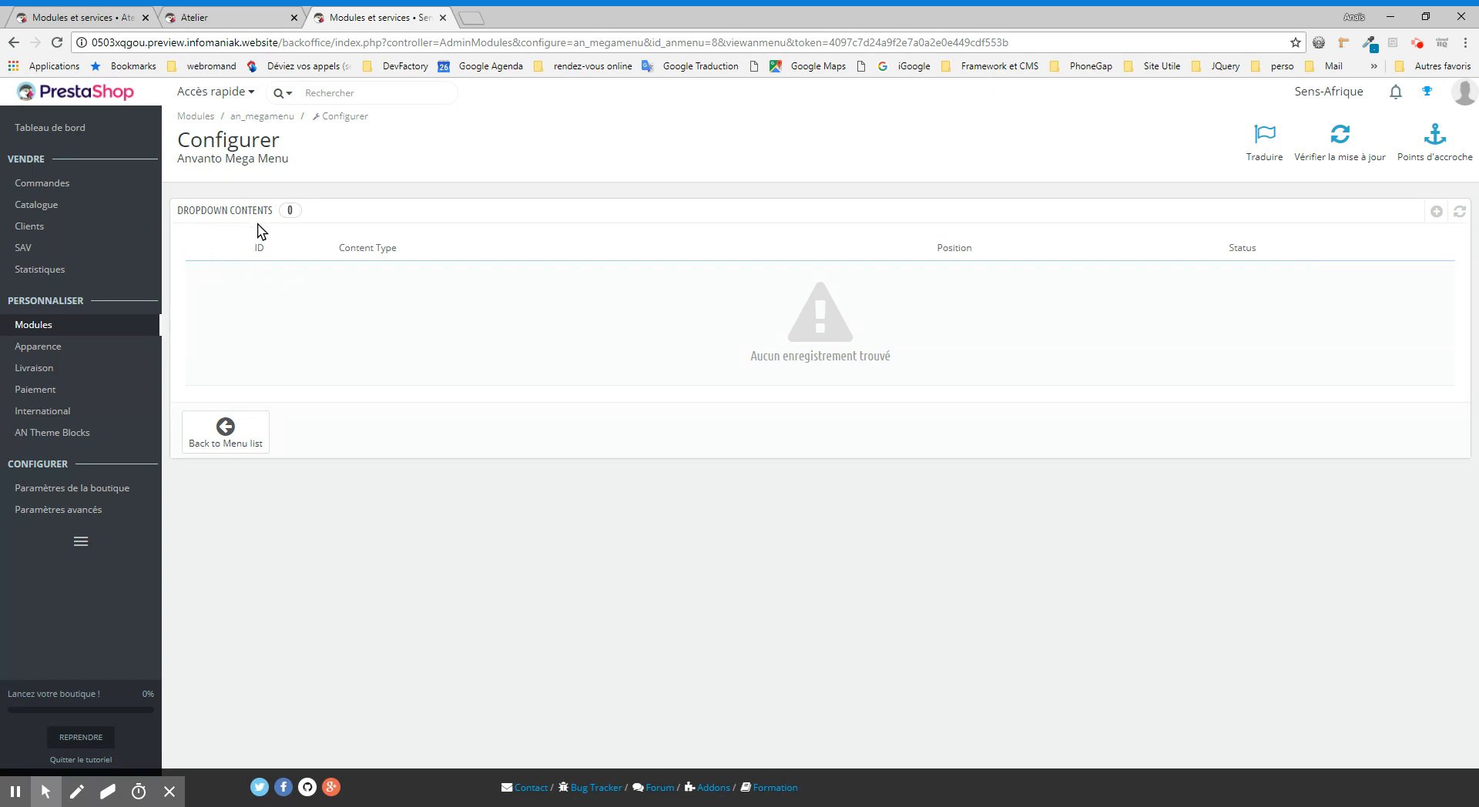
Step: Add a new dropdown content to the Vêtements item, with 2cols content columns and Category as the content type
{"action": "left_click", "coordinate": [1437, 214]}
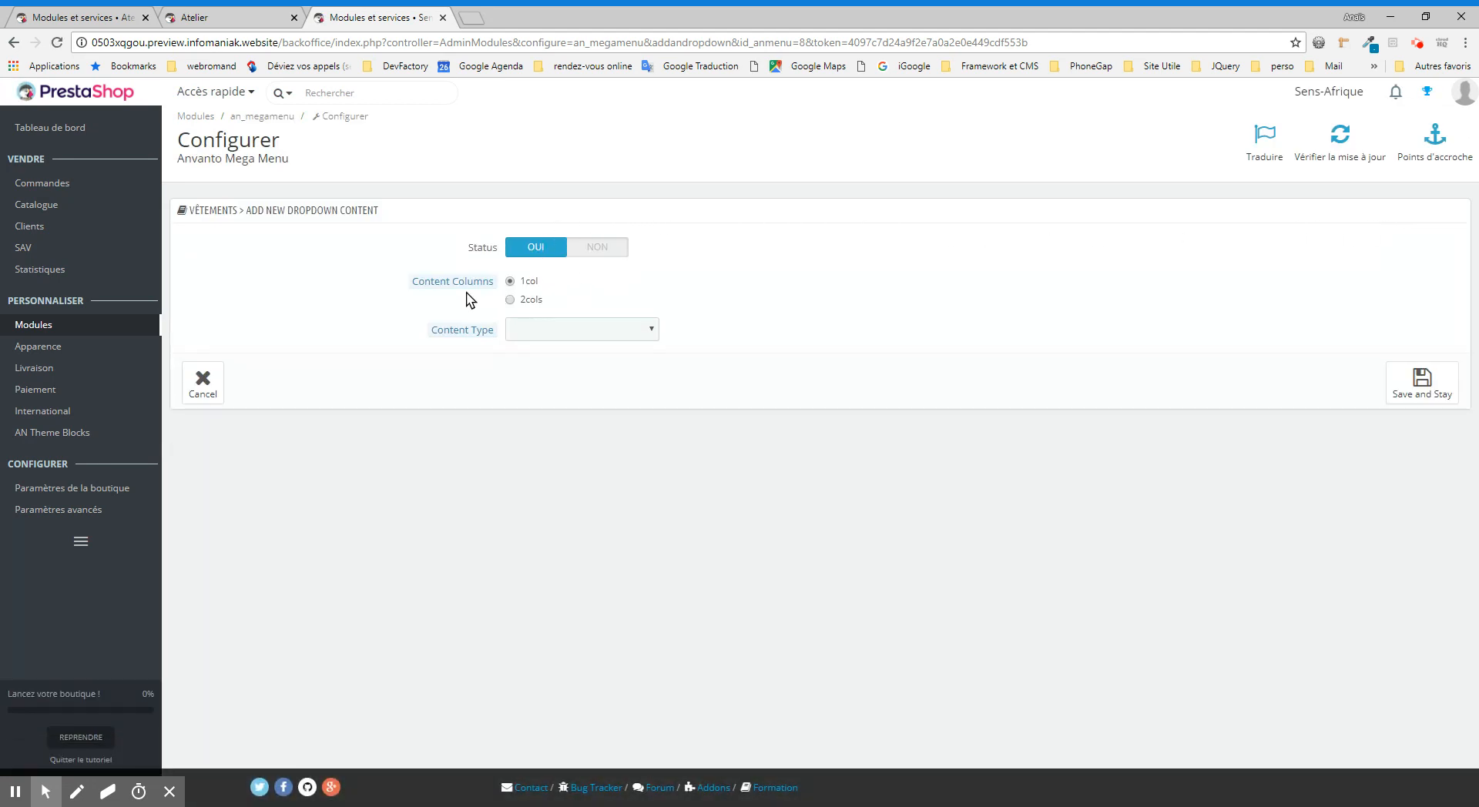
{"action": "left_click", "coordinate": [530, 300]}
{"action": "left_click", "coordinate": [639, 335]}
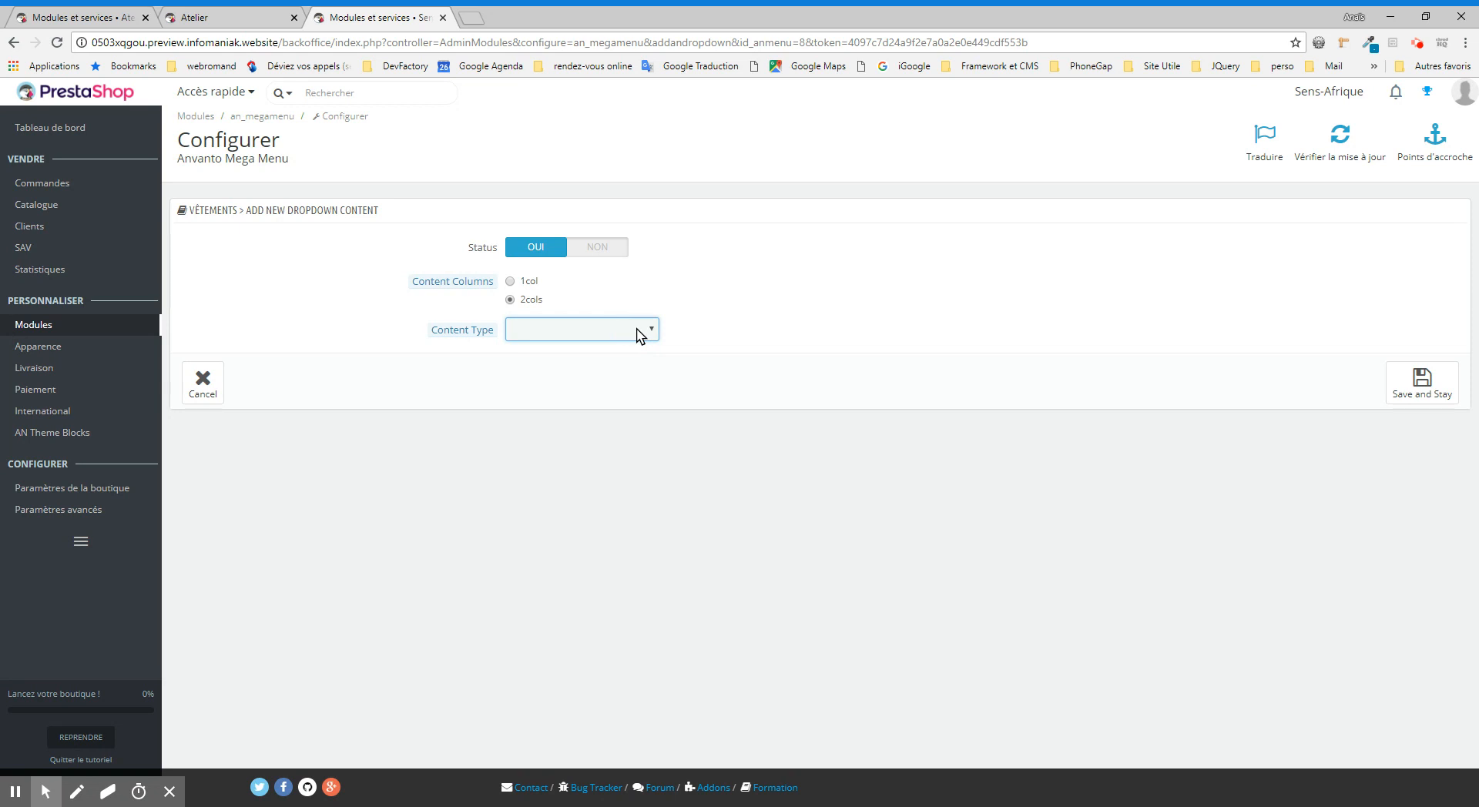
{"action": "left_click", "coordinate": [594, 408]}
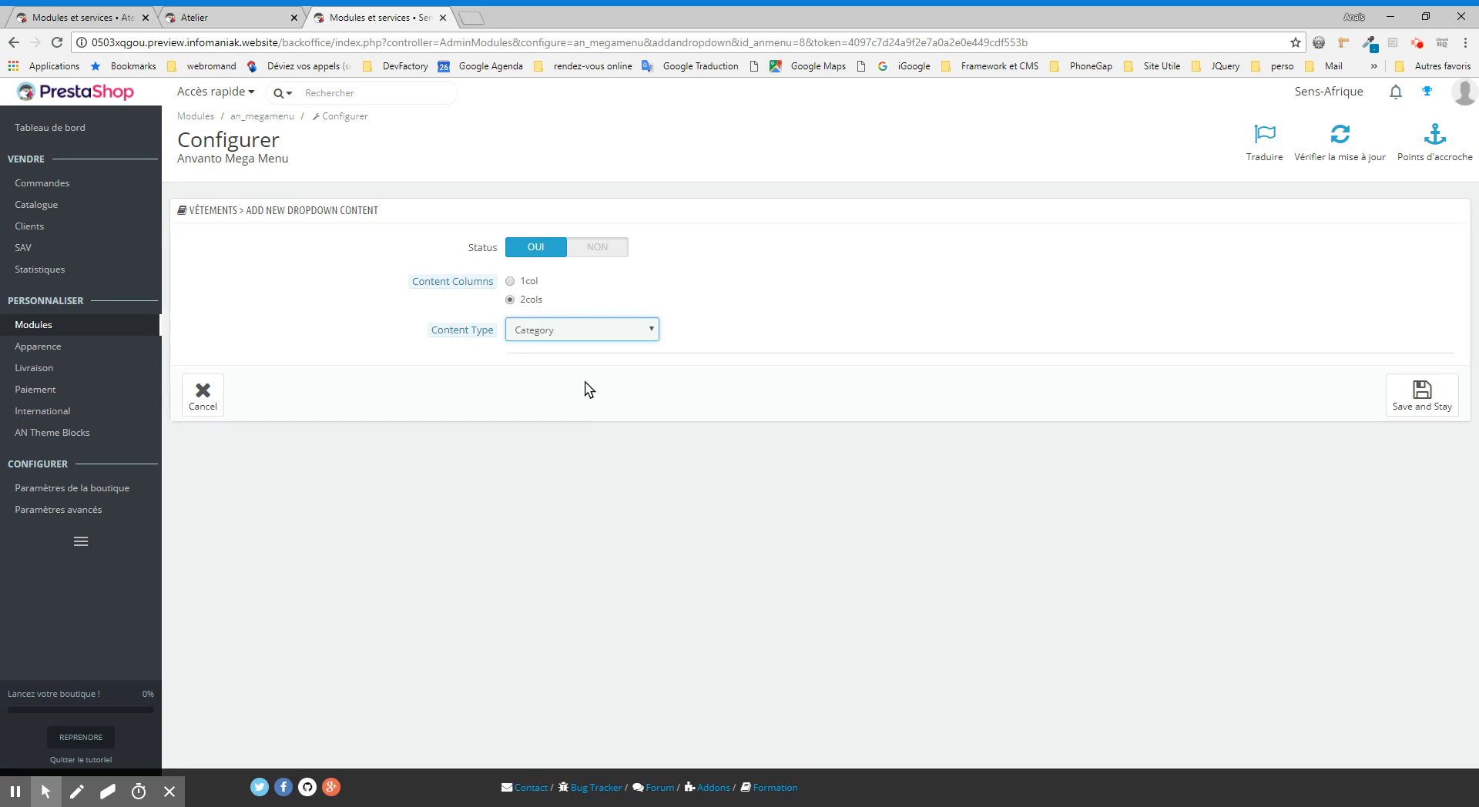
Step: Under Beauté /bien-être, select Beurres végétaux, Huiles végétales bio, Produits de saison, Macérats huileux and Soins visage as parent categories and save the dropdown content
{"action": "left_click", "coordinate": [561, 410]}
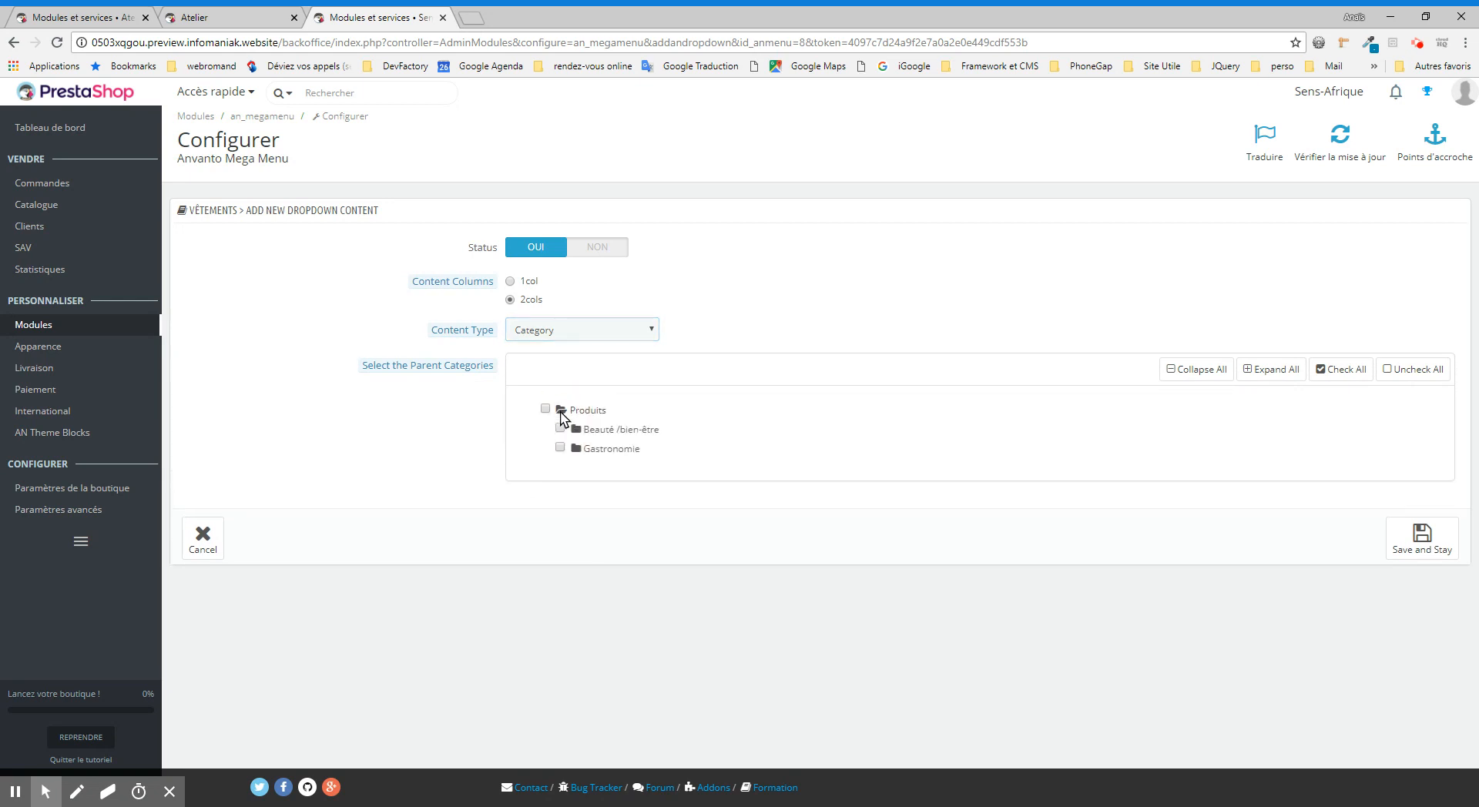
{"action": "left_click", "coordinate": [575, 430]}
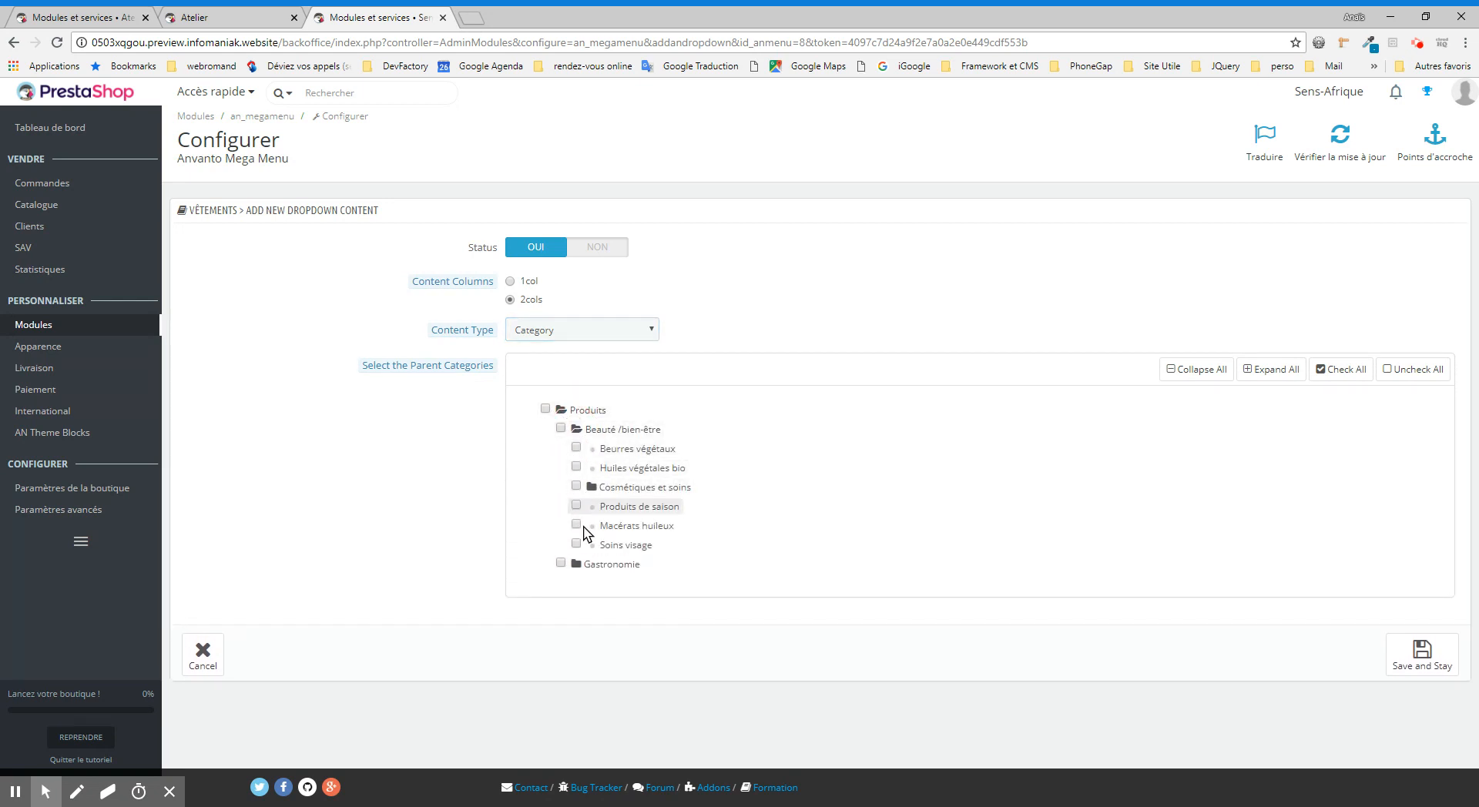
{"action": "left_click", "coordinate": [576, 448]}
{"action": "left_click", "coordinate": [576, 468]}
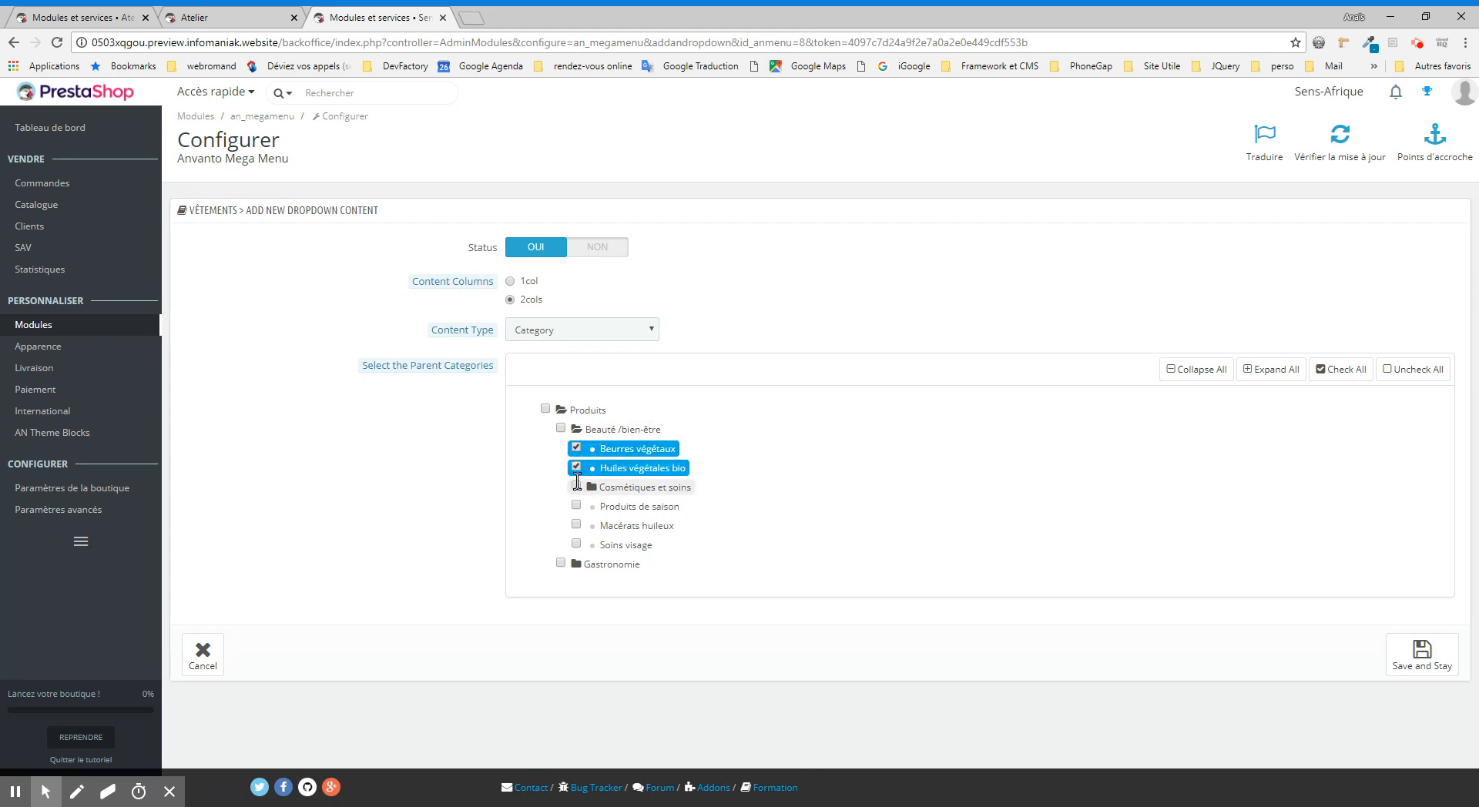
{"action": "left_click", "coordinate": [577, 505]}
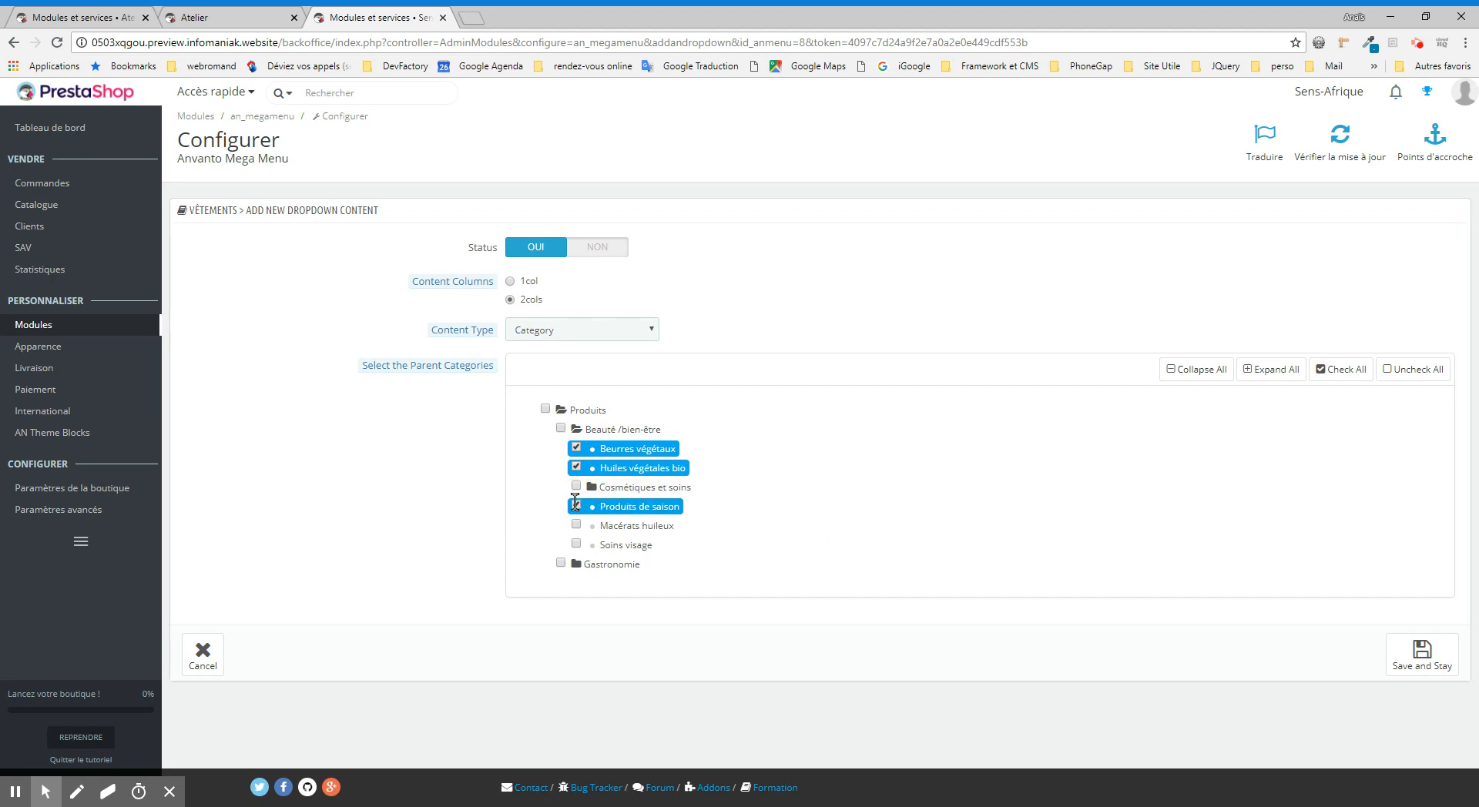
{"action": "left_click", "coordinate": [576, 525]}
{"action": "left_click", "coordinate": [576, 543]}
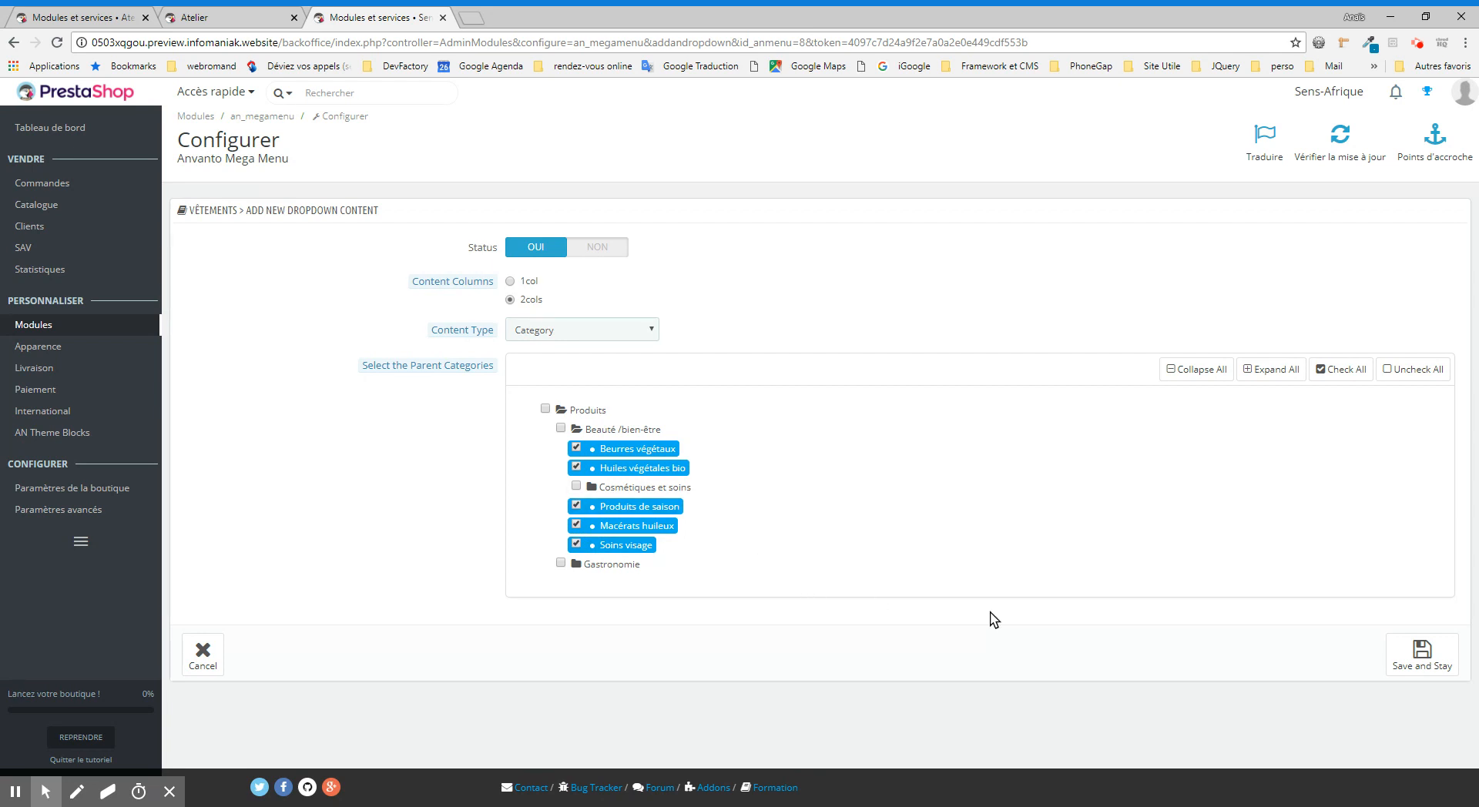
{"action": "left_click", "coordinate": [1422, 659]}
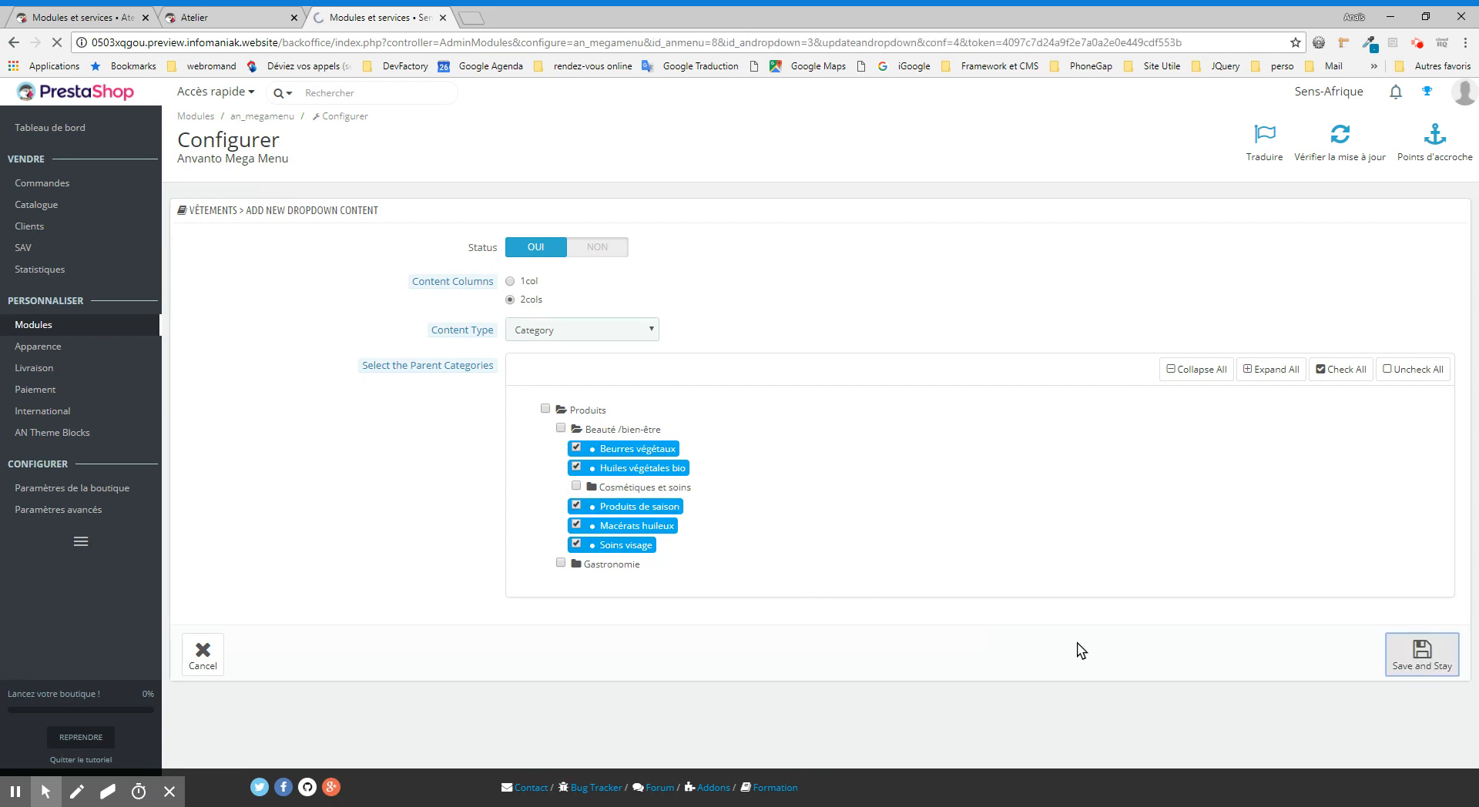